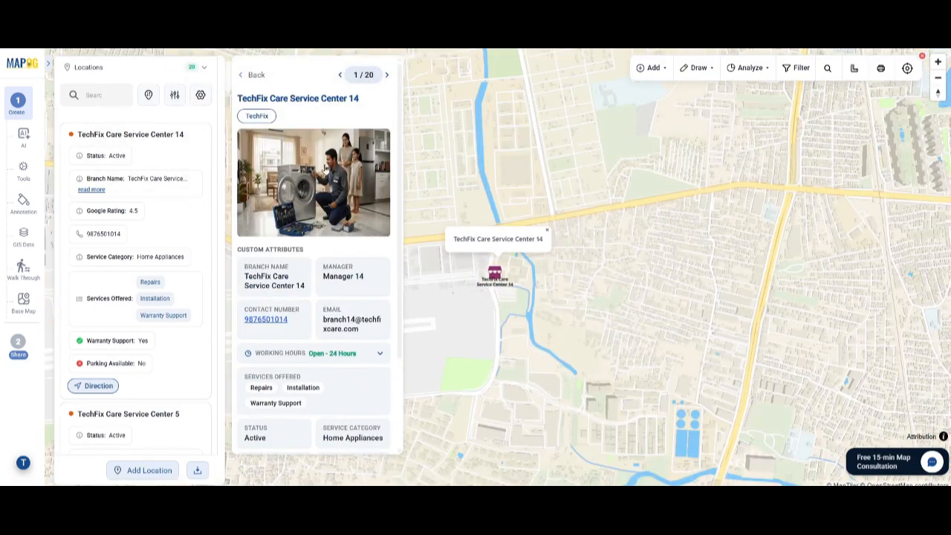
Step: Examine the TechFix Care Service Center 14 details, including its daily working hours and custom attributes
scroll(362, 255, down, 2)
click(379, 236)
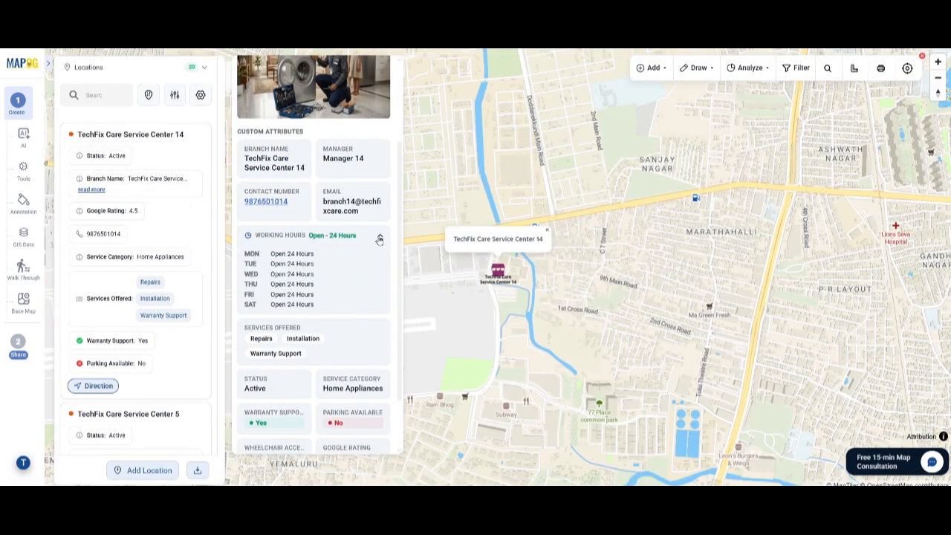
click(379, 237)
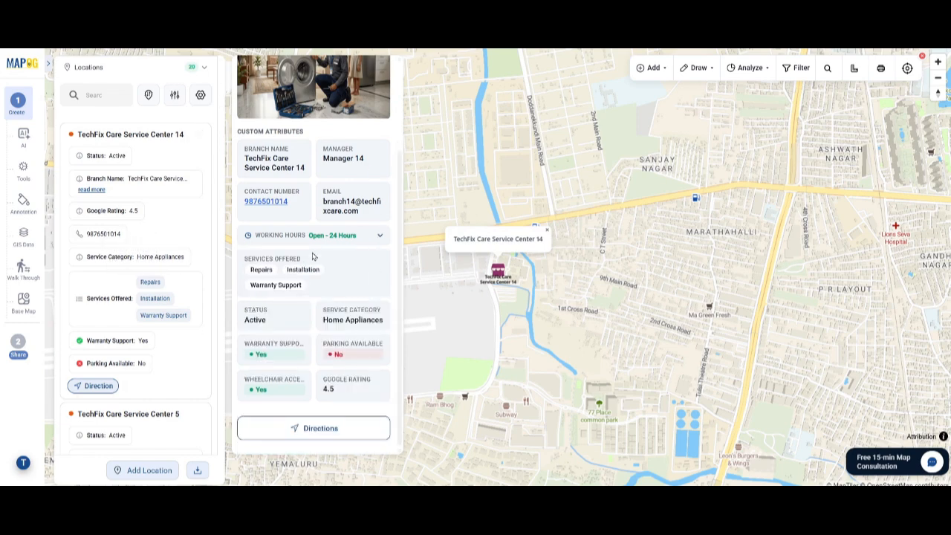
scroll(314, 260, up, 3)
scroll(161, 353, down, 2)
scroll(145, 297, up, 2)
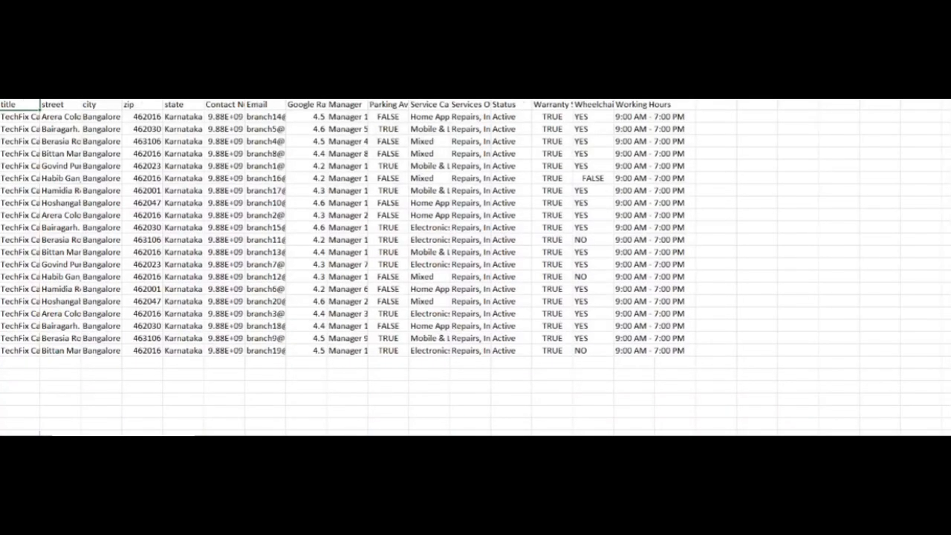
Step: In the service center spreadsheet, fit the title, Google Rating, Parking Available and Service Category columns to their contents
double_click(40, 94)
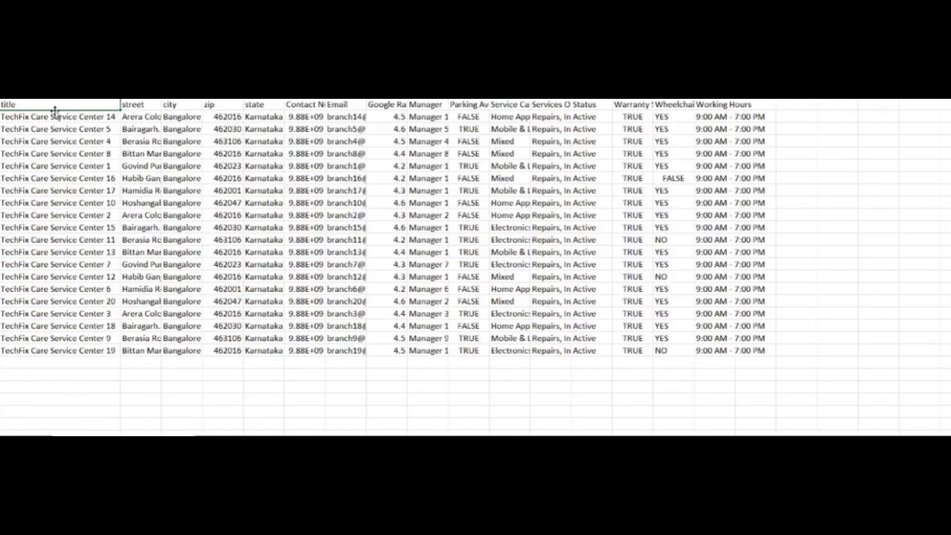
click(181, 104)
click(214, 104)
click(258, 104)
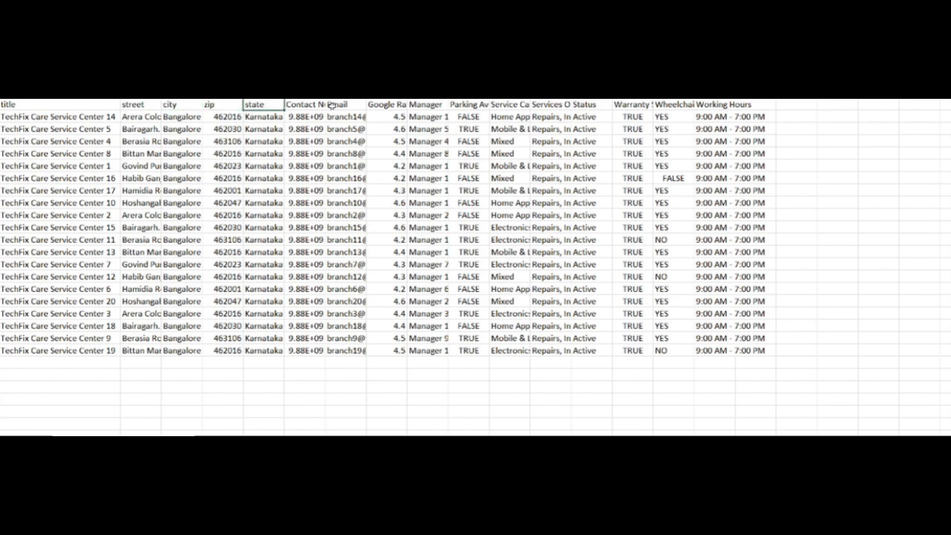
double_click(408, 100)
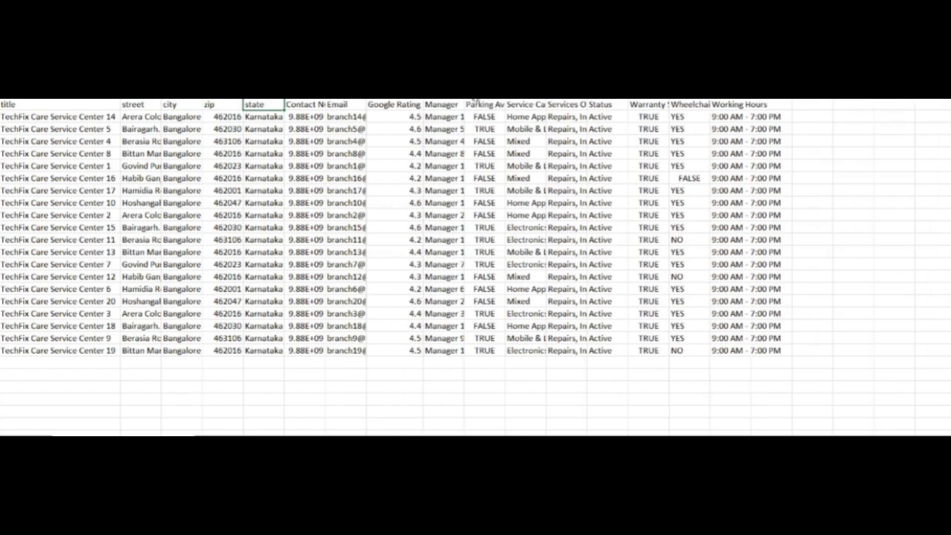
double_click(504, 97)
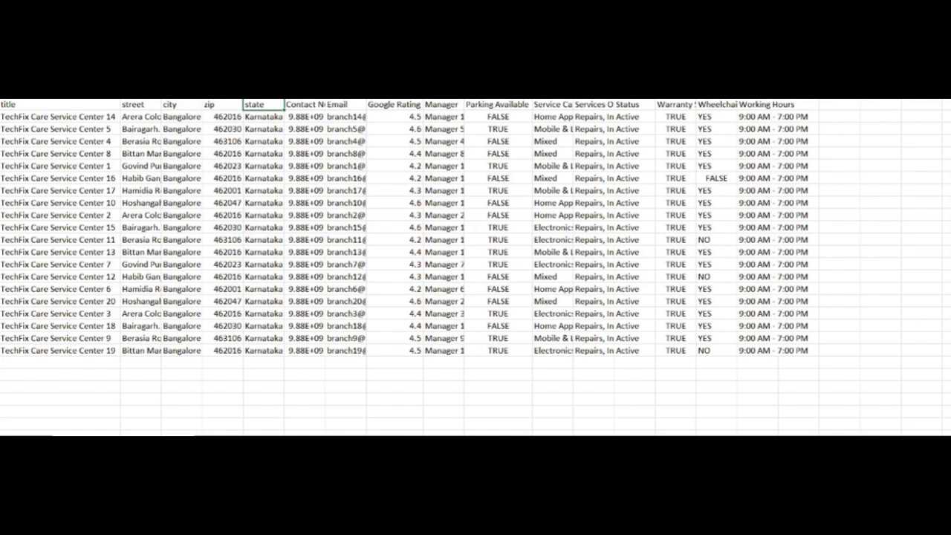
double_click(573, 97)
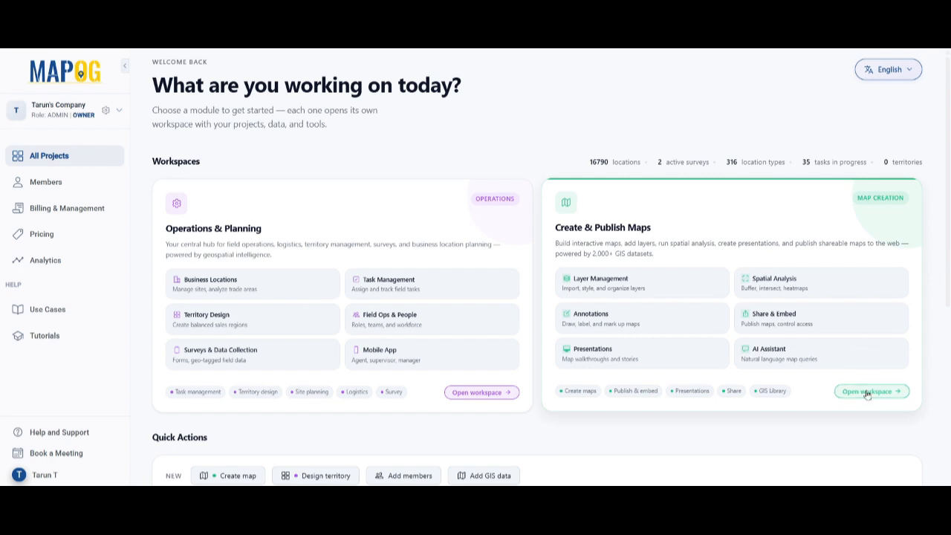
Step: In the Create & Publish Maps workspace, start a new map from the Store Mapper template
click(866, 392)
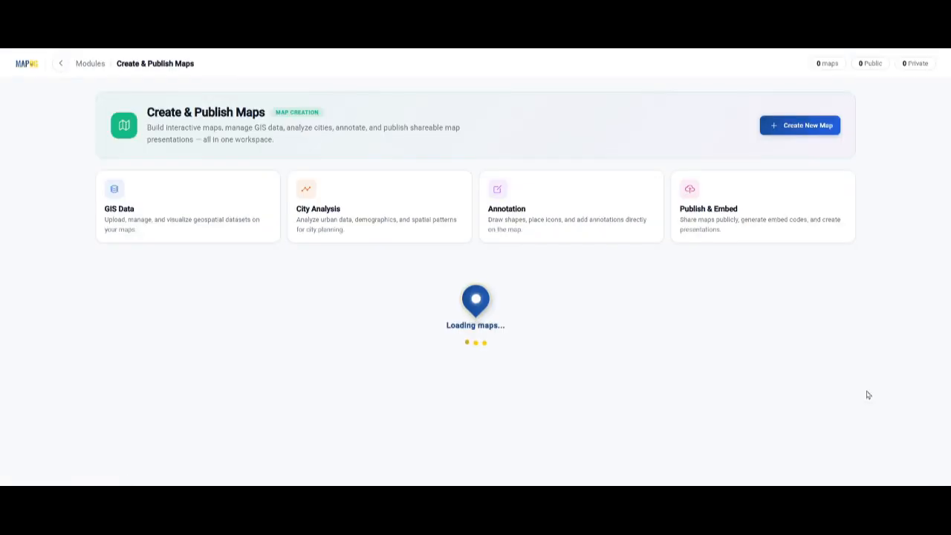
click(799, 130)
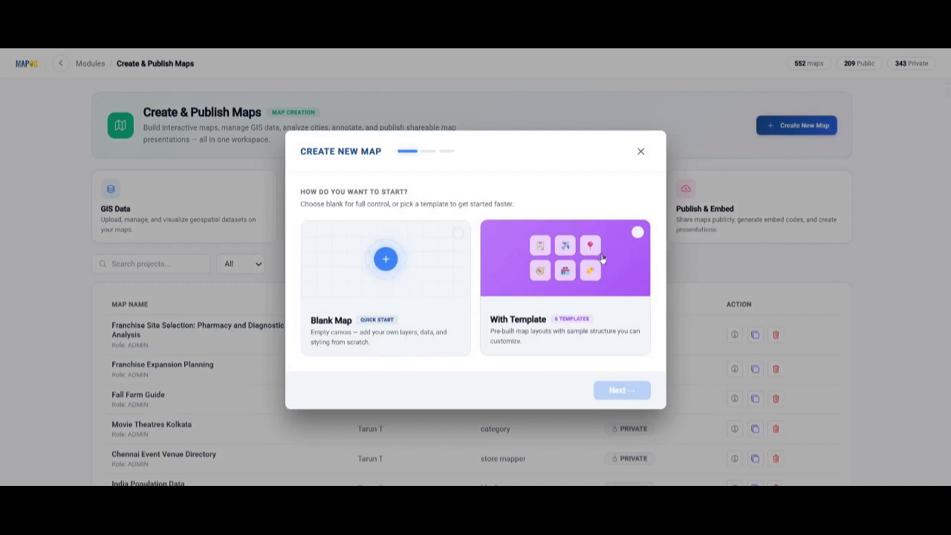
click(600, 280)
click(621, 392)
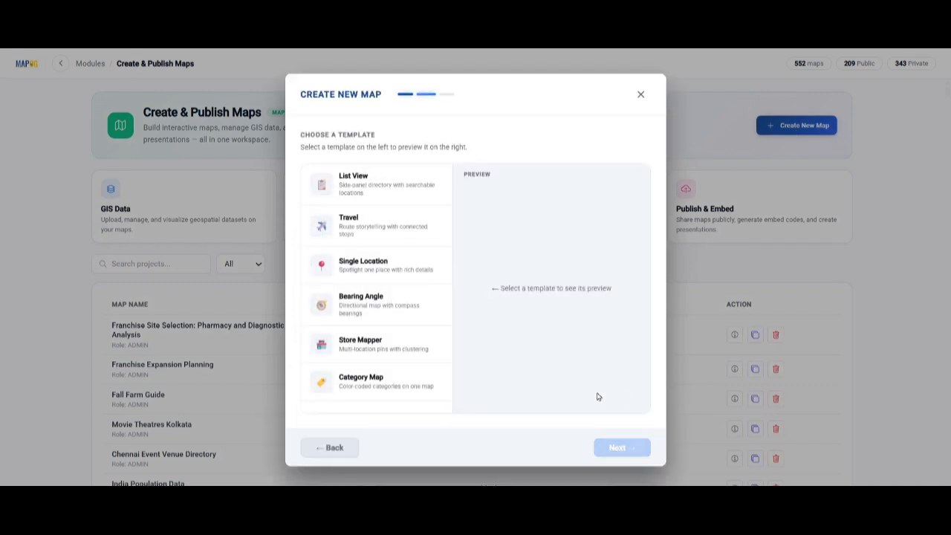
click(363, 361)
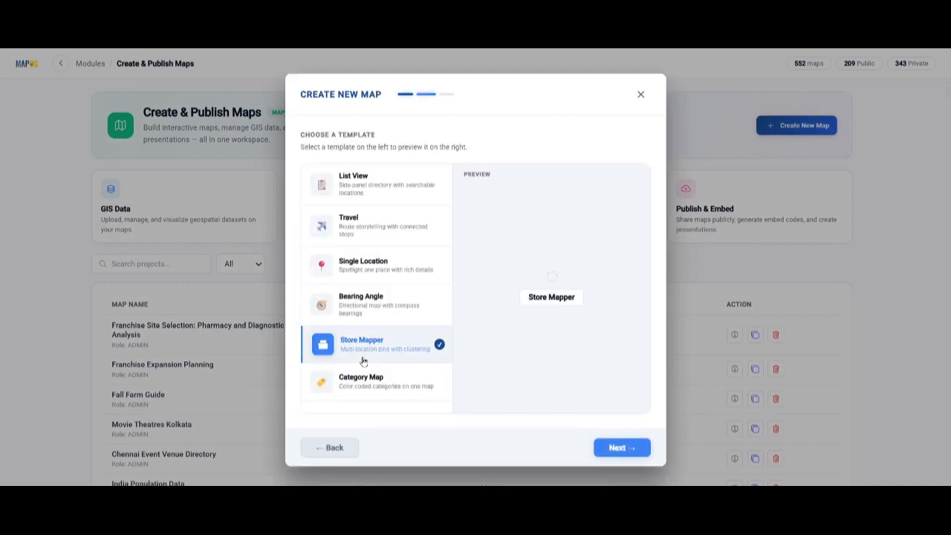
click(623, 447)
Step: Create the map as "TechFix Care Service Center Locator" with a description of the service centers, and add the TechFix Care logo
click(429, 262)
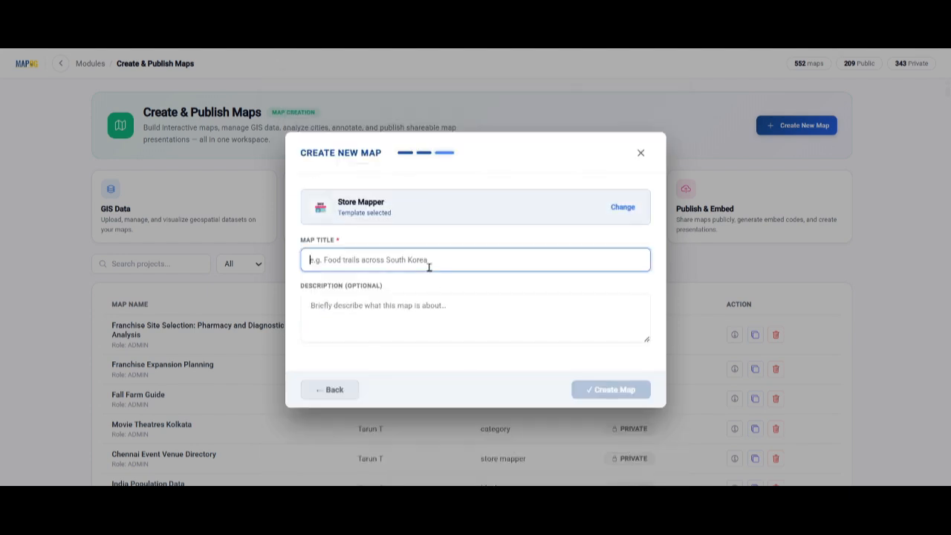
text(TechFix Care Service Center Locator)
click(424, 305)
text(Explore all TechFix Care service centers with branch details, contact information, operating hours, available services, accessibility features, and customer ratings in one interactive map.)
click(611, 394)
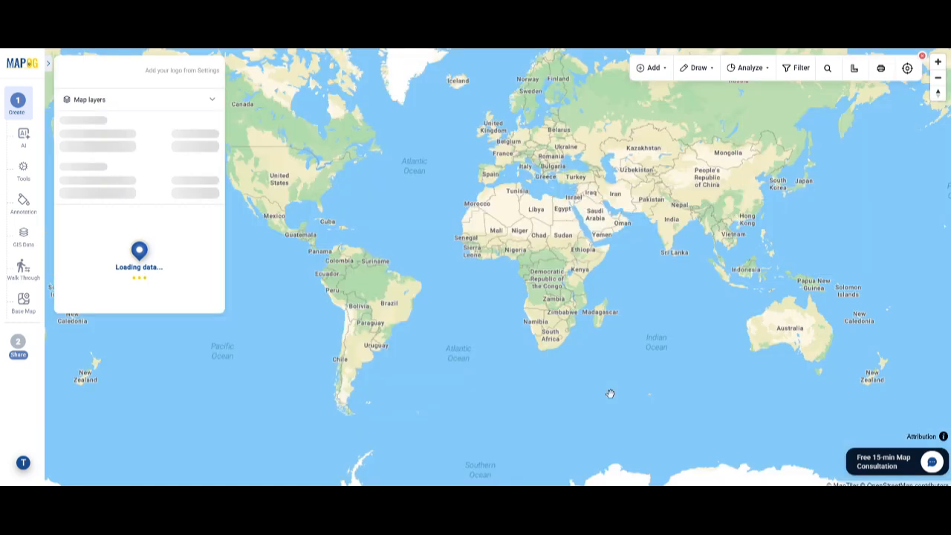
click(214, 81)
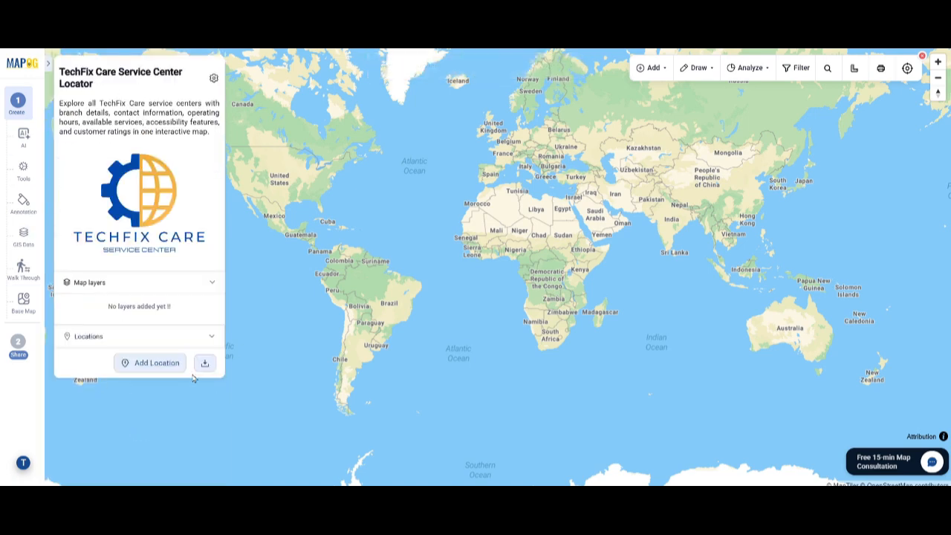
Step: From the CSV location upload, start a new point location type named TechFix with an orange color
click(156, 363)
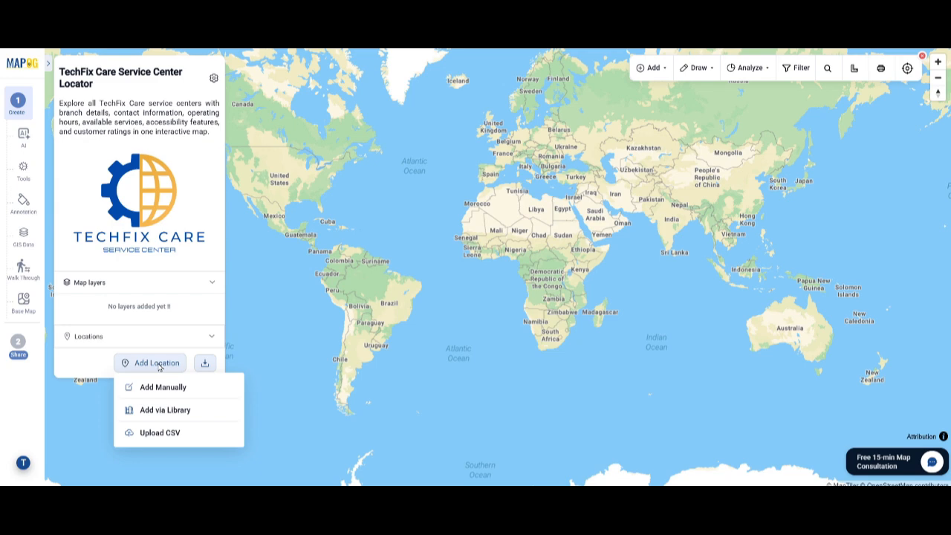
click(160, 433)
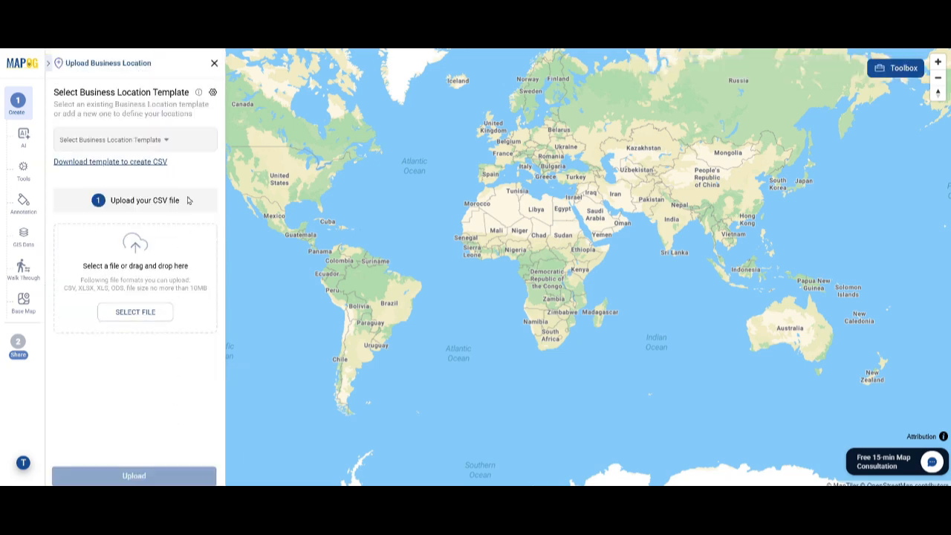
click(213, 93)
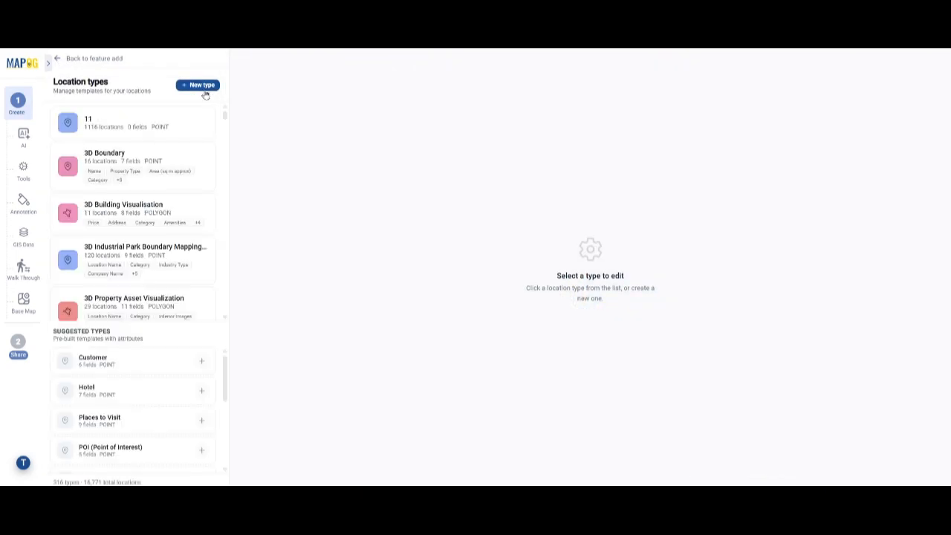
click(201, 88)
text(TechFix)
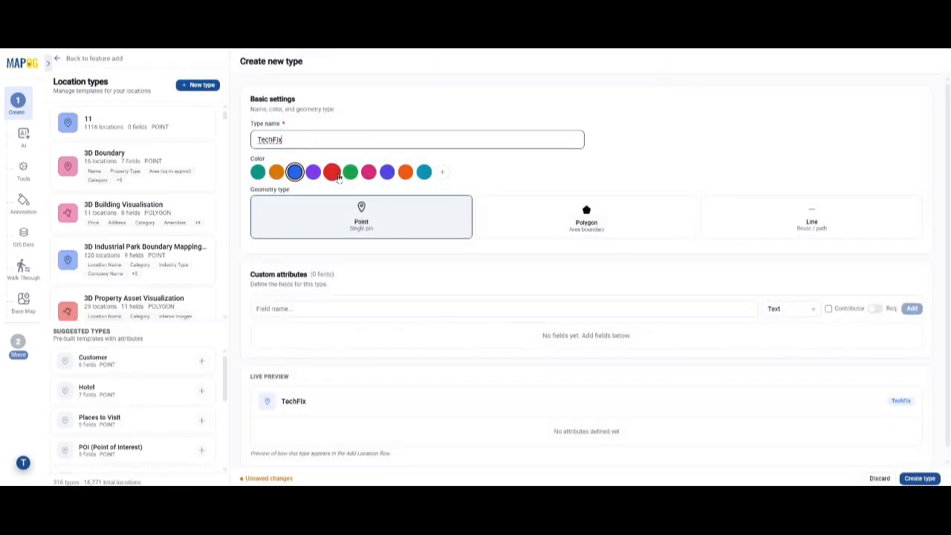
click(404, 172)
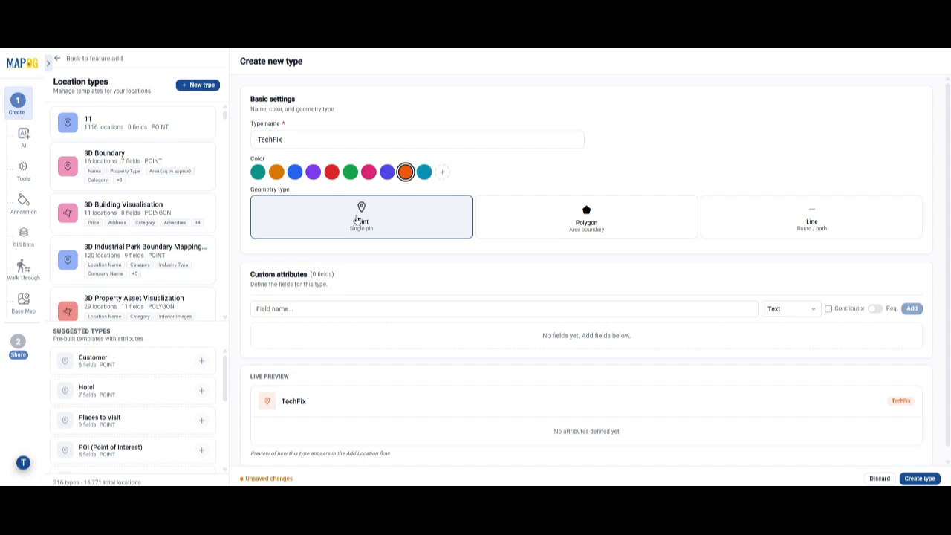
Step: Add the text attributes Branch Name, with Contributor enabled, and Manager to the TechFix type
click(311, 306)
text(Branch Name)
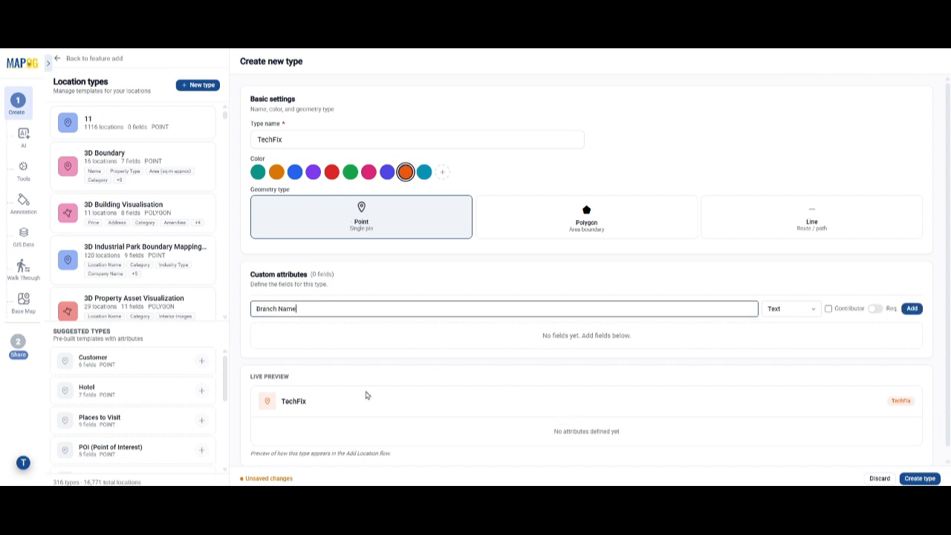
click(807, 313)
click(808, 314)
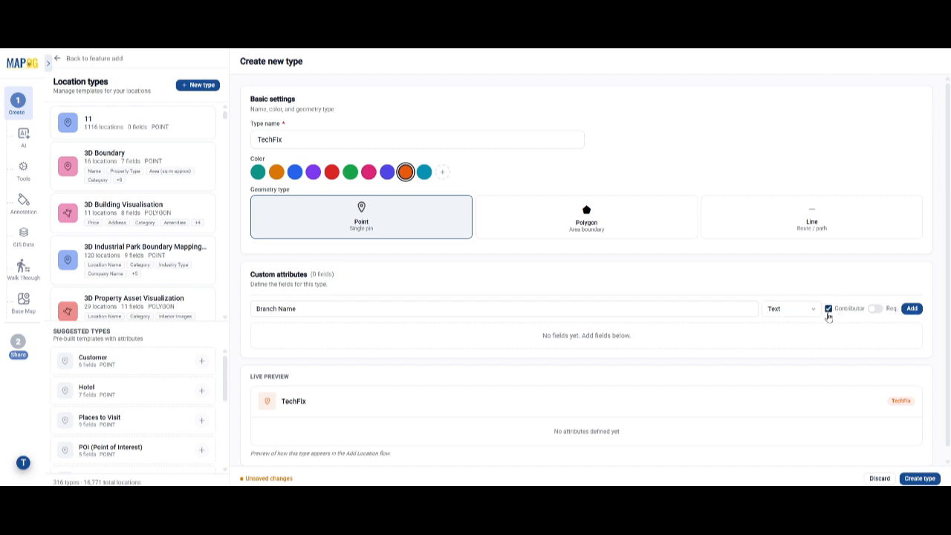
click(911, 308)
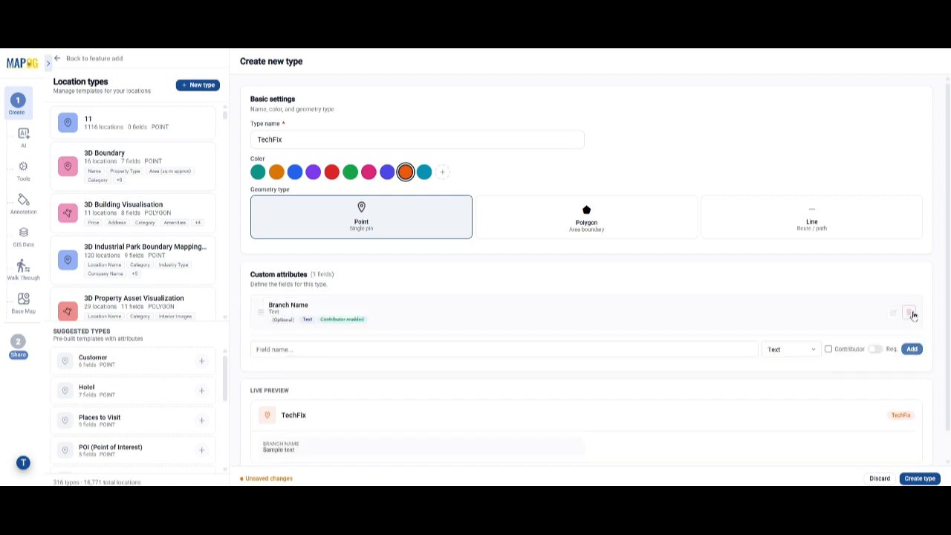
click(324, 343)
text(Manager)
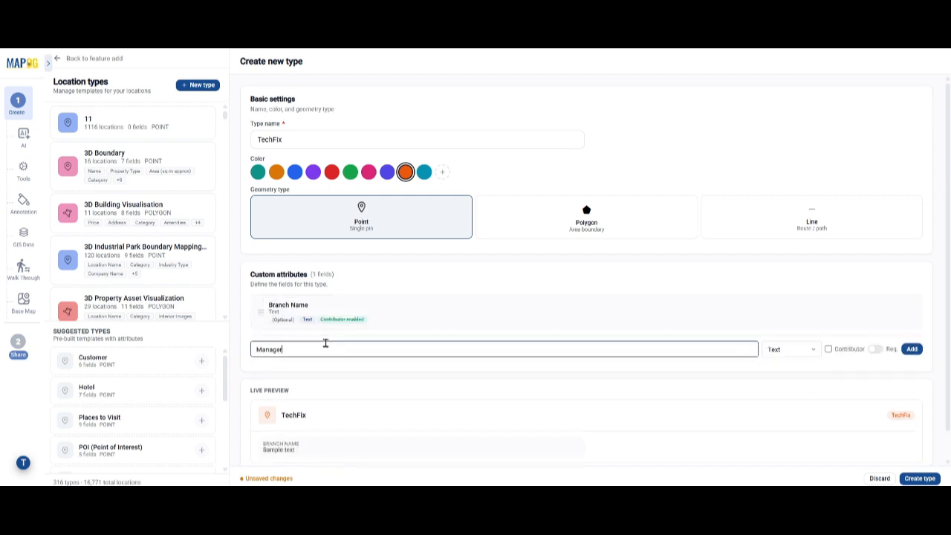
click(911, 349)
Step: Add a Contact Number attribute of type Phone and an Email attribute of type Email
click(365, 387)
text(Contact Number)
click(811, 387)
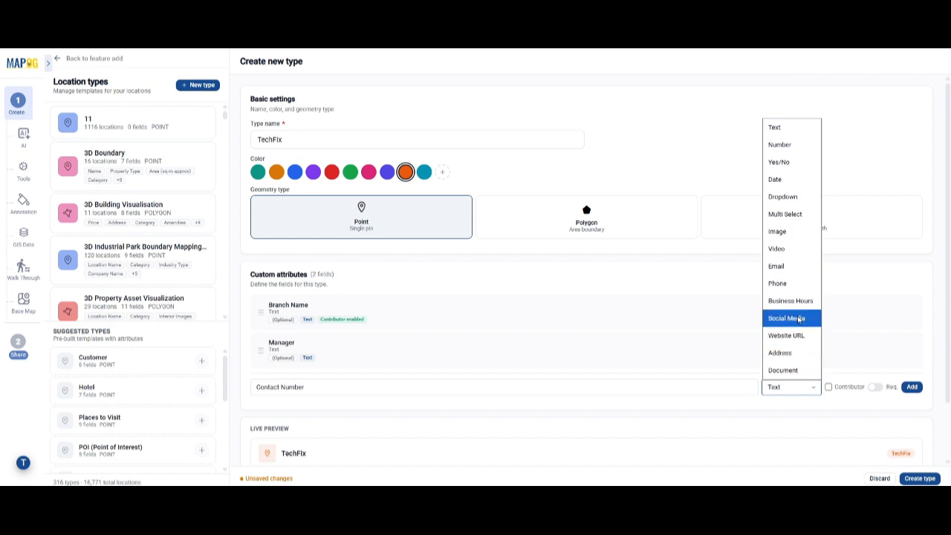
click(776, 283)
click(911, 387)
click(314, 424)
text(Email)
click(772, 424)
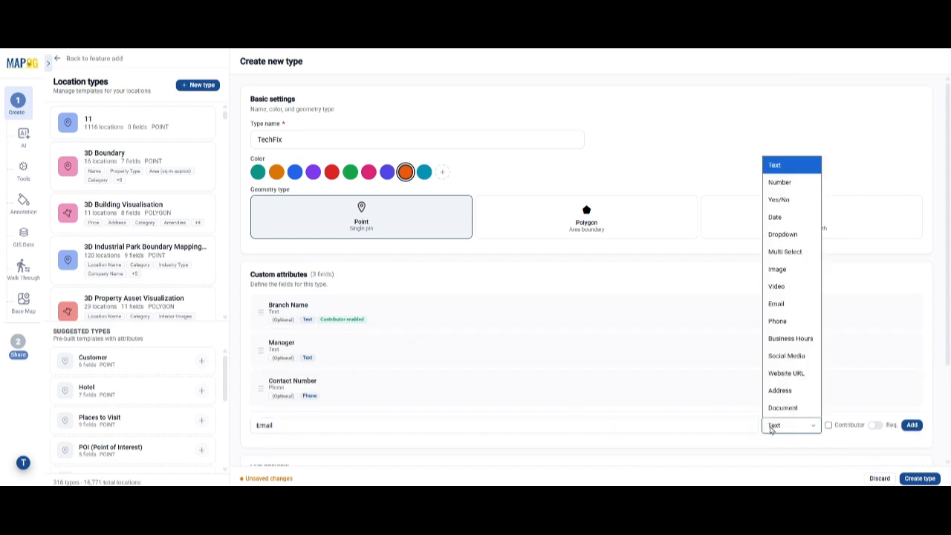
click(776, 303)
click(911, 424)
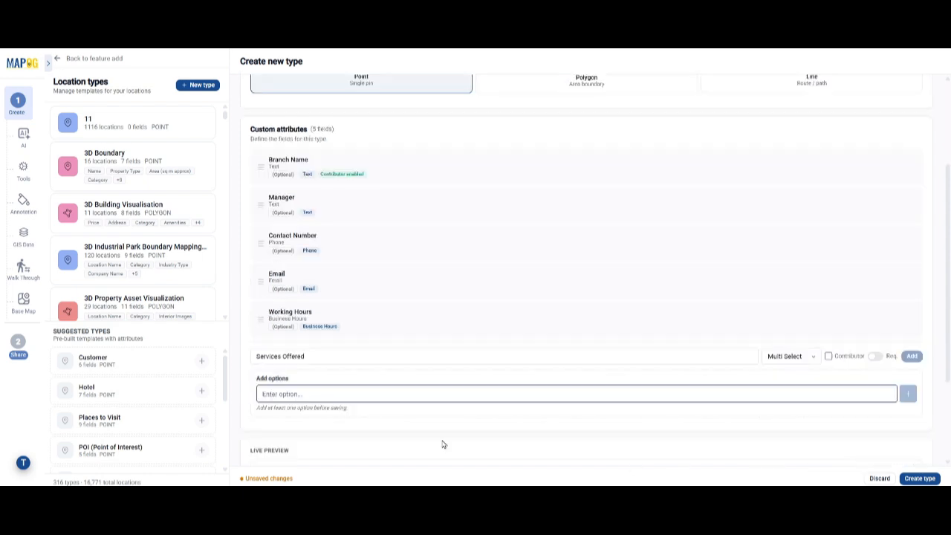
Step: Give the Services Offered multi-select attribute the options Repairs, Installation and Warranty Support, and create the TechFix type with its remaining attributes
text(Repairs)
key(Return)
text(Installation)
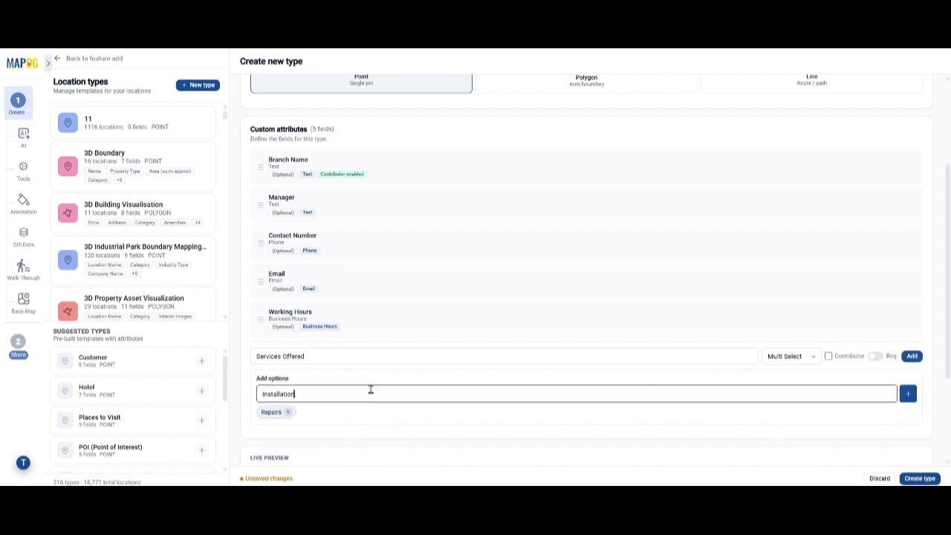
click(907, 393)
click(332, 392)
text(Warranty Support)
click(908, 394)
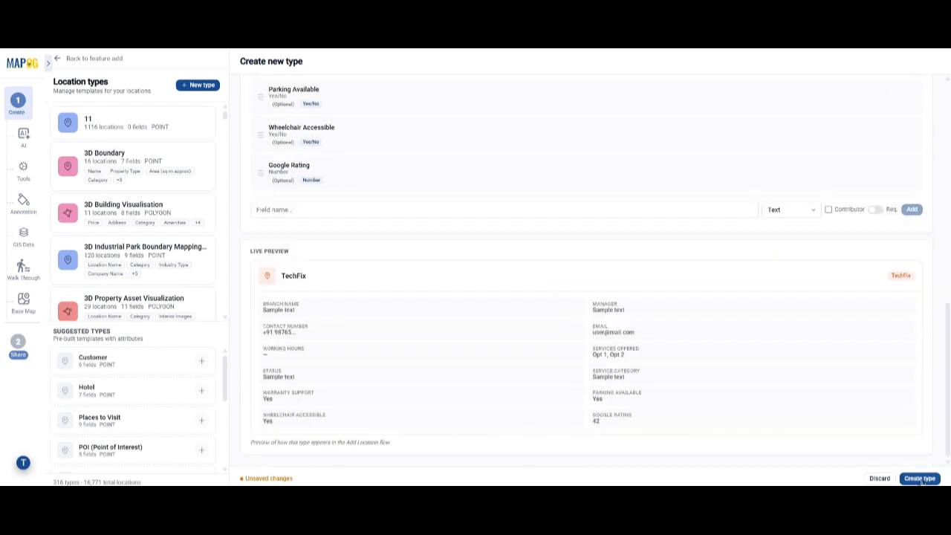
click(920, 479)
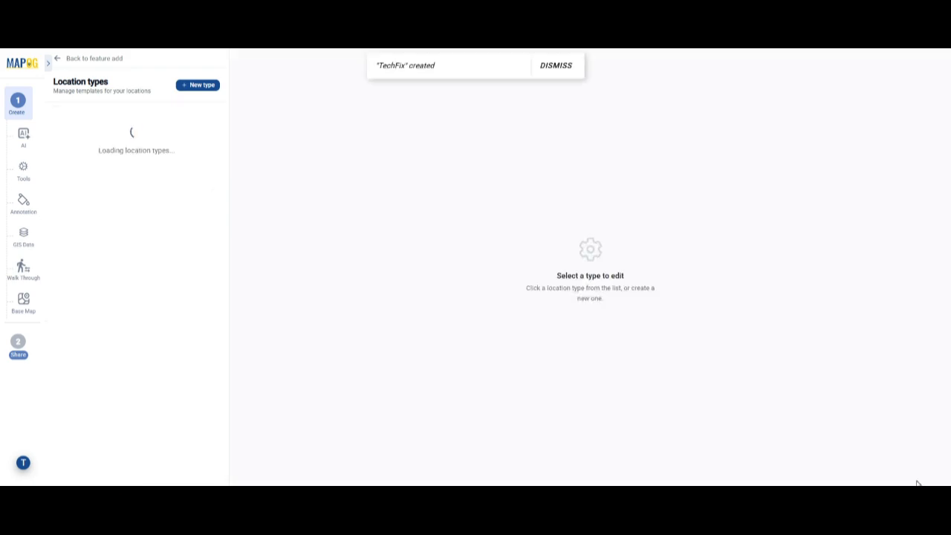
Step: Return to the location upload, select the TechFix template and upload the file TechFix_Care.xlsx
click(71, 61)
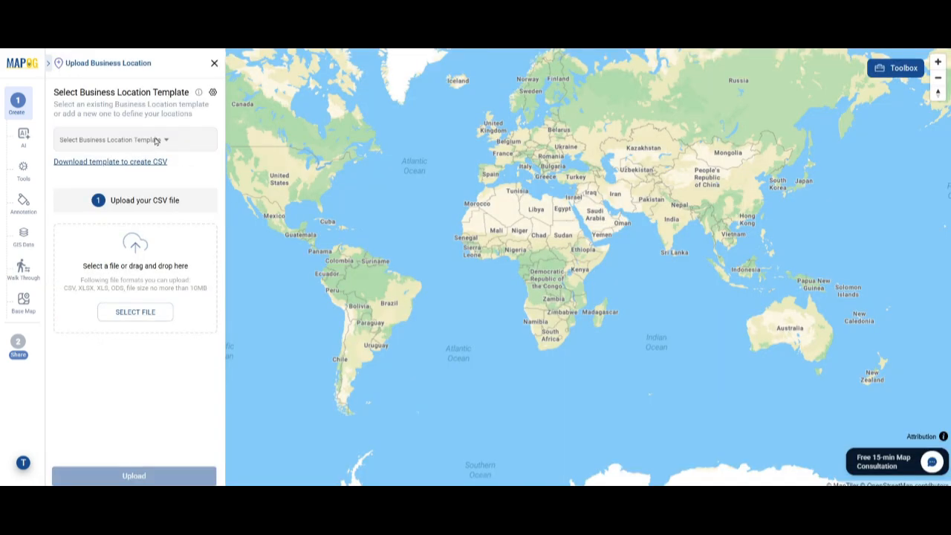
click(156, 141)
scroll(144, 339, down, 20)
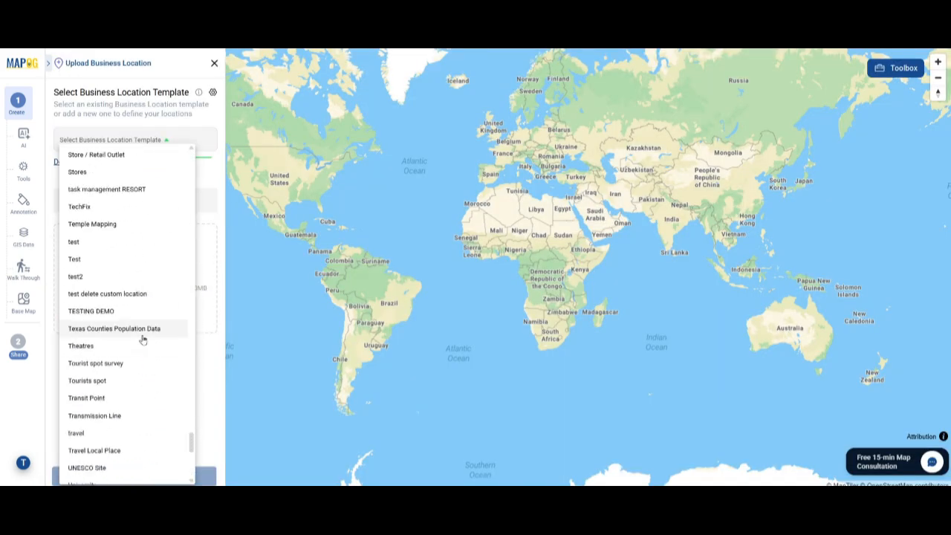
click(104, 207)
click(142, 316)
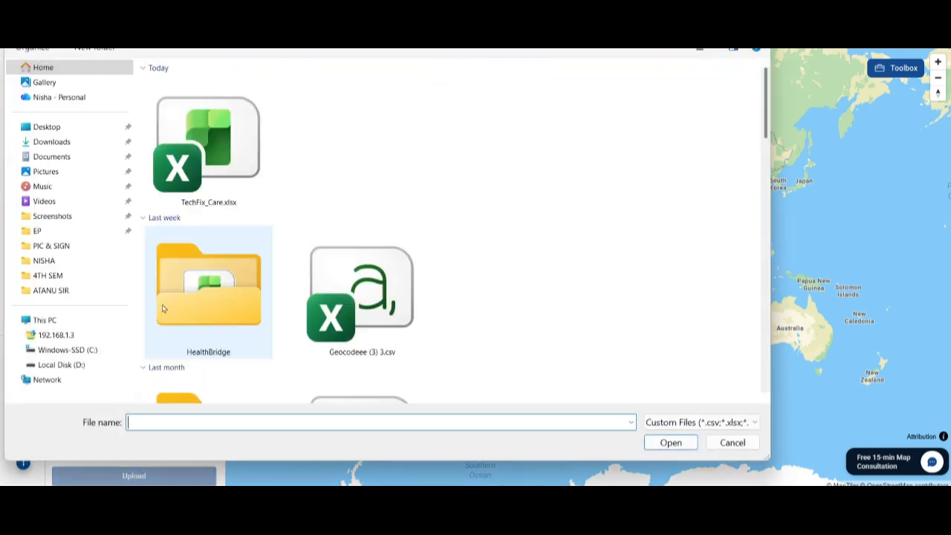
click(197, 170)
click(670, 443)
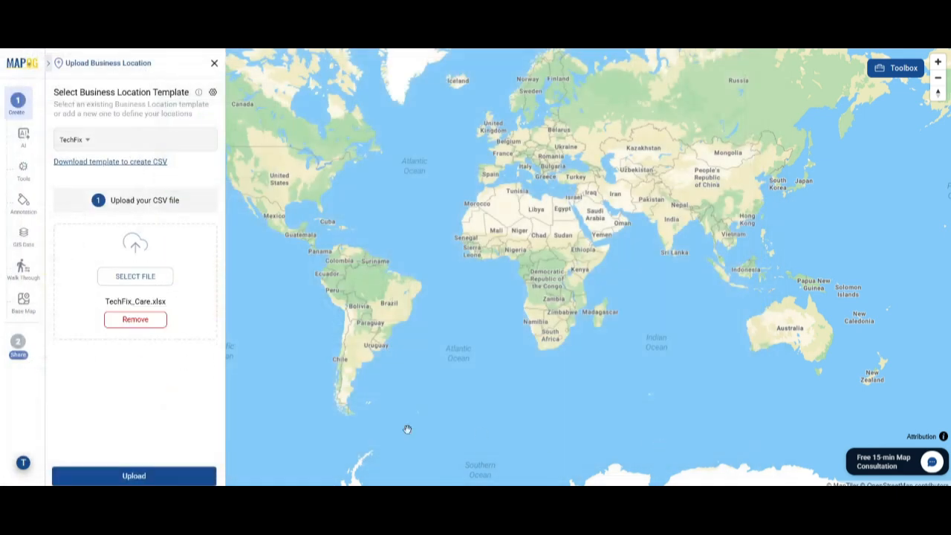
click(129, 482)
Step: Enable auto-generated unique IDs for the uploaded locations and match the title attribute to the Branch Name column
click(109, 221)
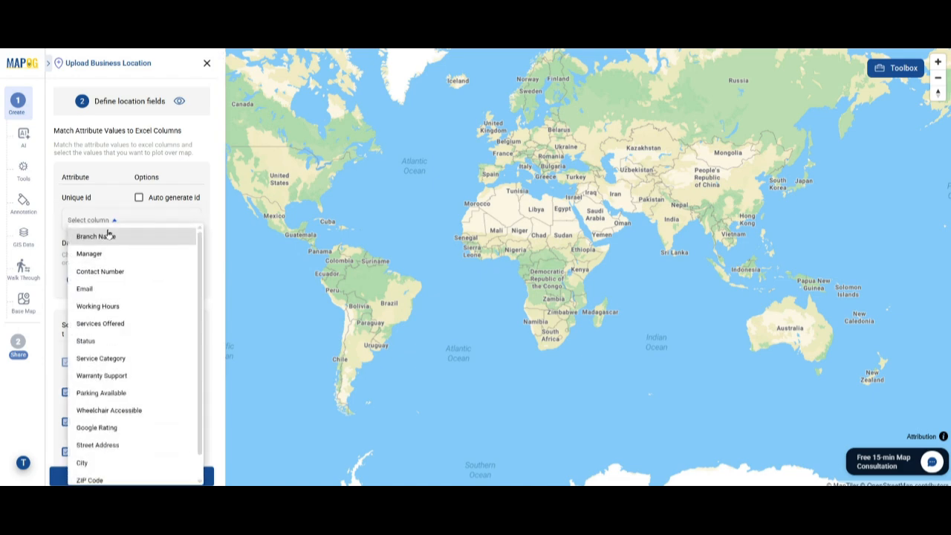
click(109, 219)
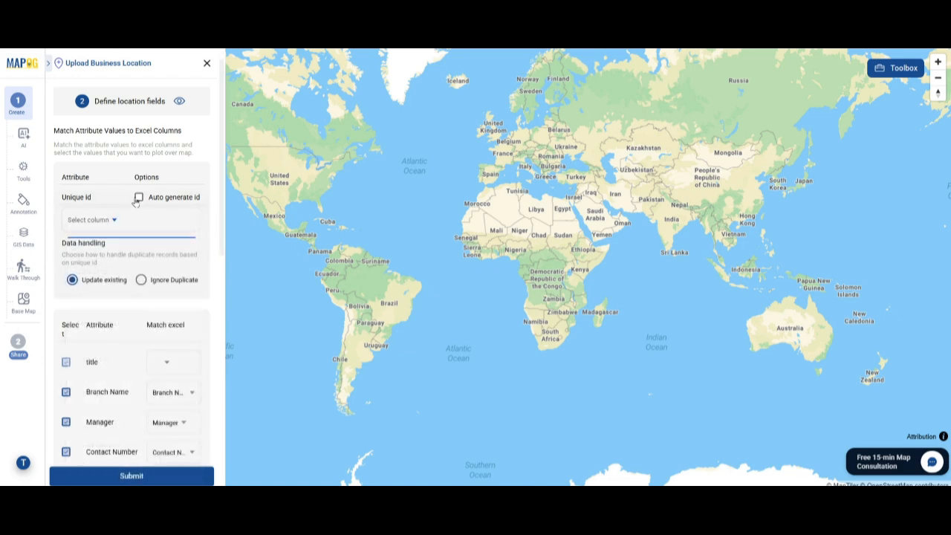
click(139, 199)
scroll(165, 200, down, 3)
click(175, 130)
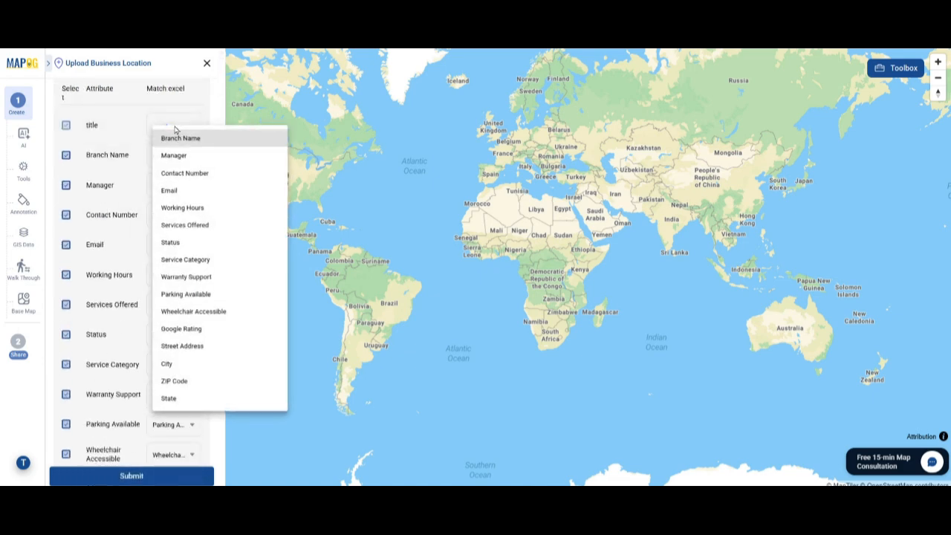
click(178, 138)
Step: Set the location field type to Geocoding with India as the country
scroll(136, 273, down, 5)
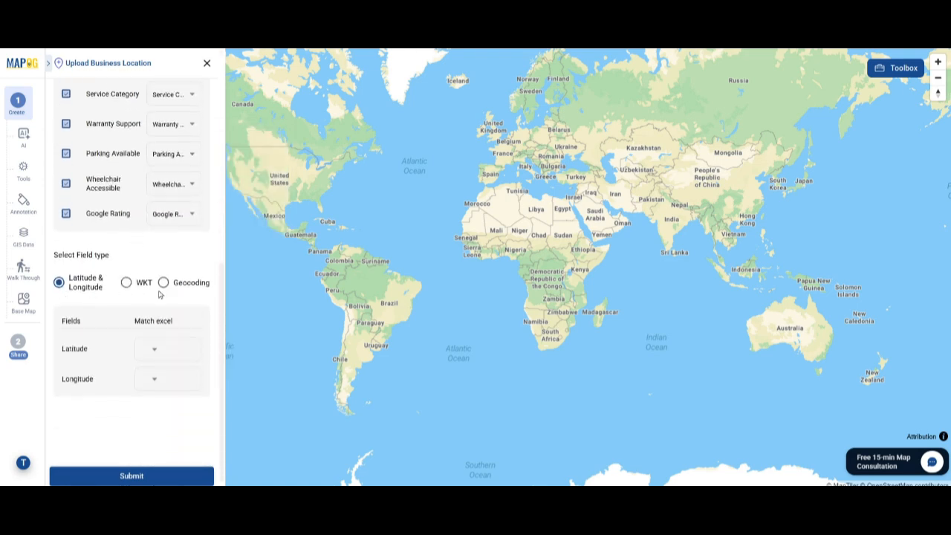
click(164, 285)
scroll(124, 306, down, 2)
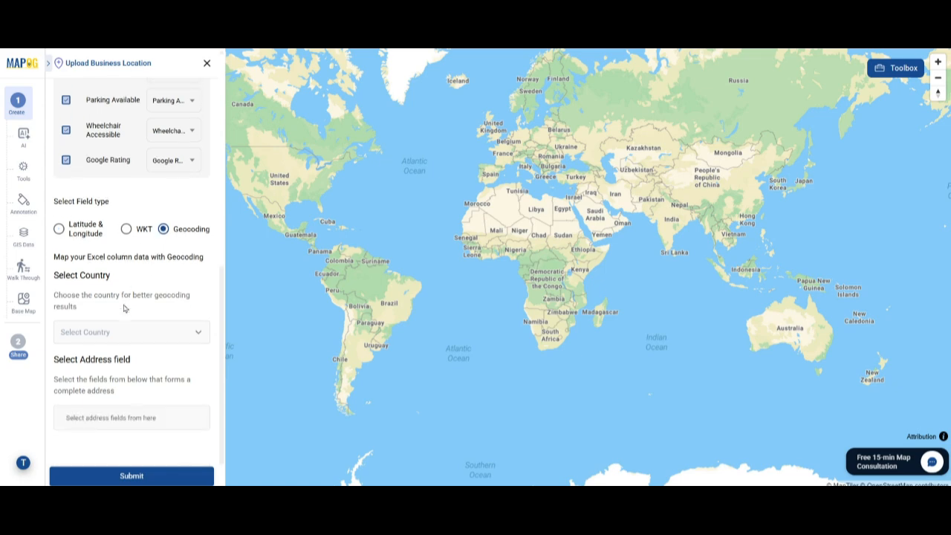
click(121, 297)
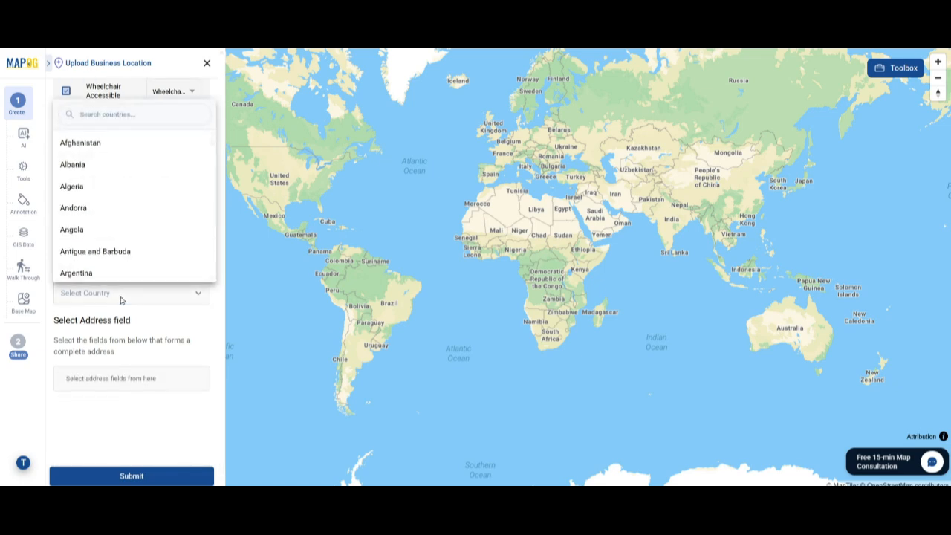
click(121, 114)
text(indi)
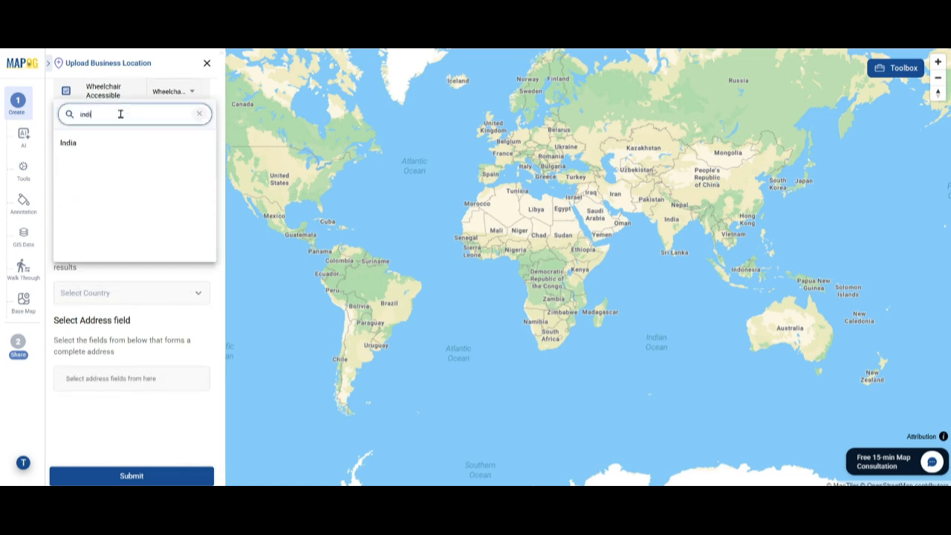
click(70, 143)
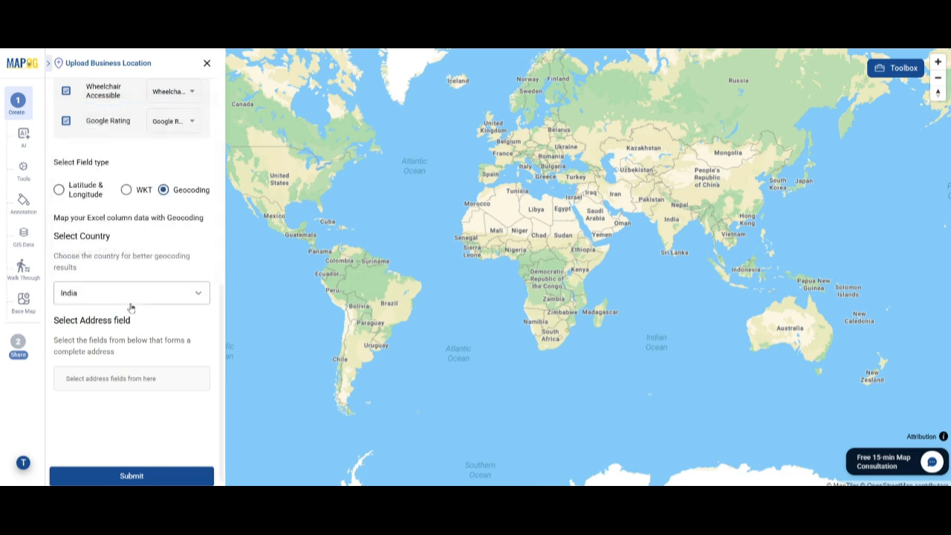
Step: Select Street Address, City, ZIP Code and State as the fields that form the complete address
click(113, 378)
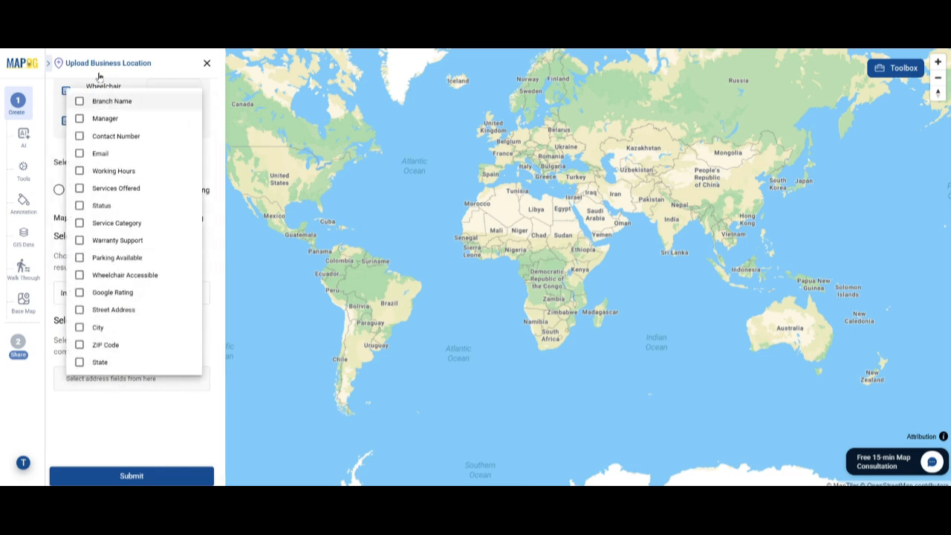
click(110, 311)
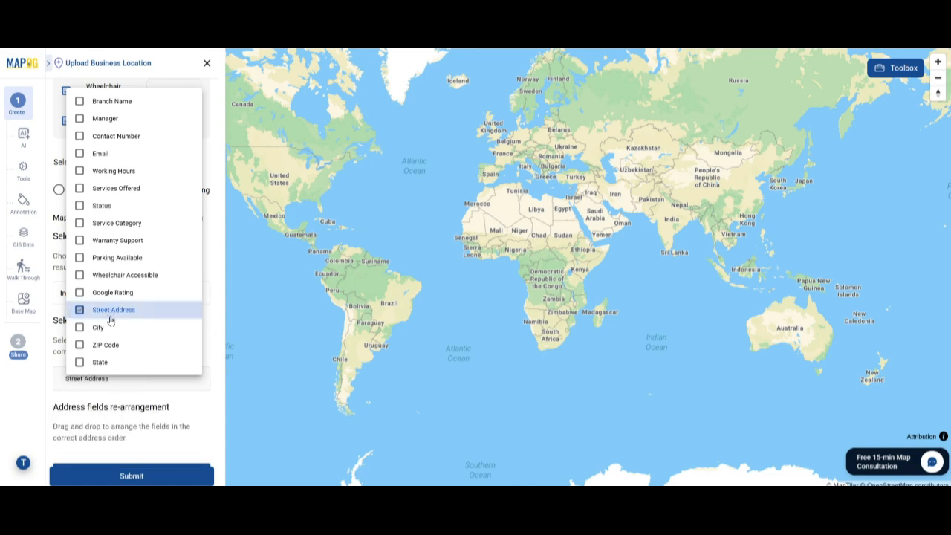
click(106, 329)
click(108, 346)
click(101, 363)
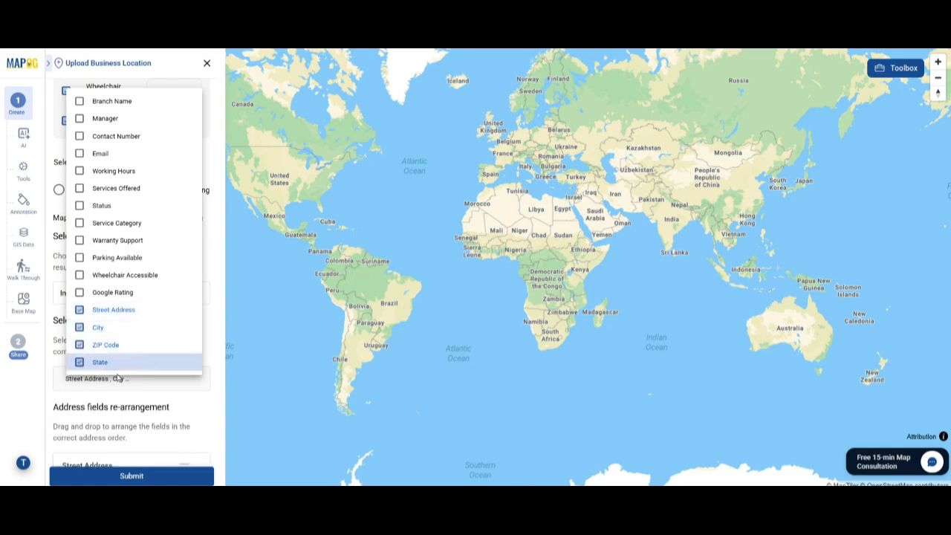
click(200, 346)
Step: Save the address field order as Street Address, City, ZIP Code, State and submit the location import
scroll(161, 374, down, 3)
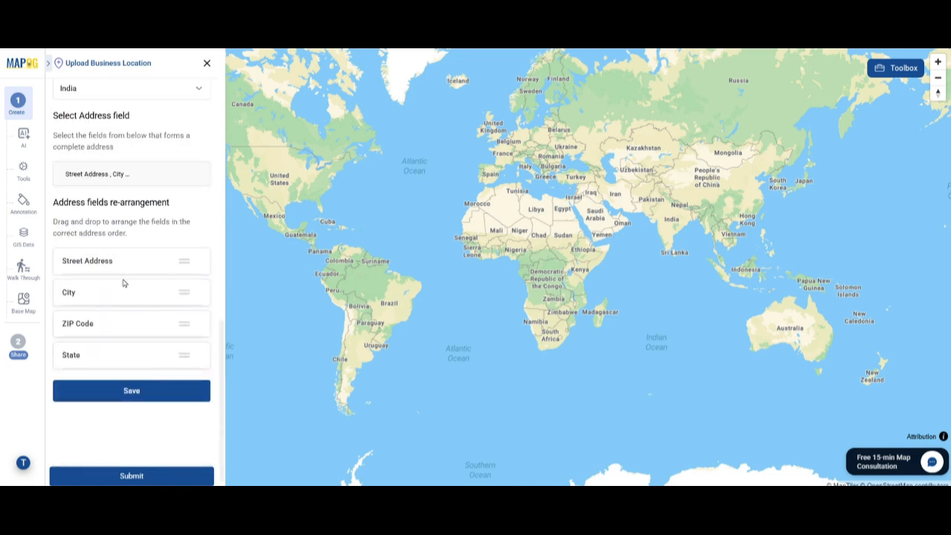
mouse_move(184, 261)
mouse_down()
mouse_move(185, 292)
mouse_move(185, 260)
mouse_up()
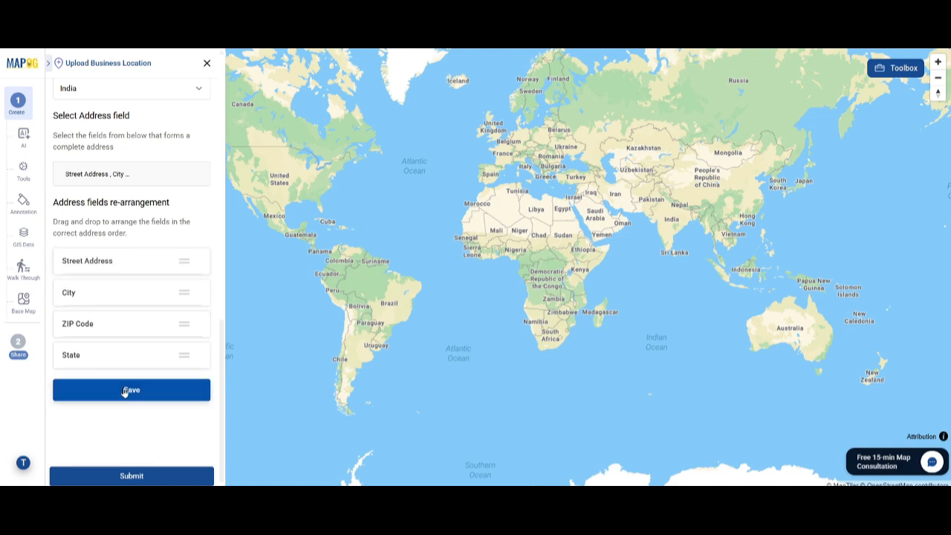
click(148, 392)
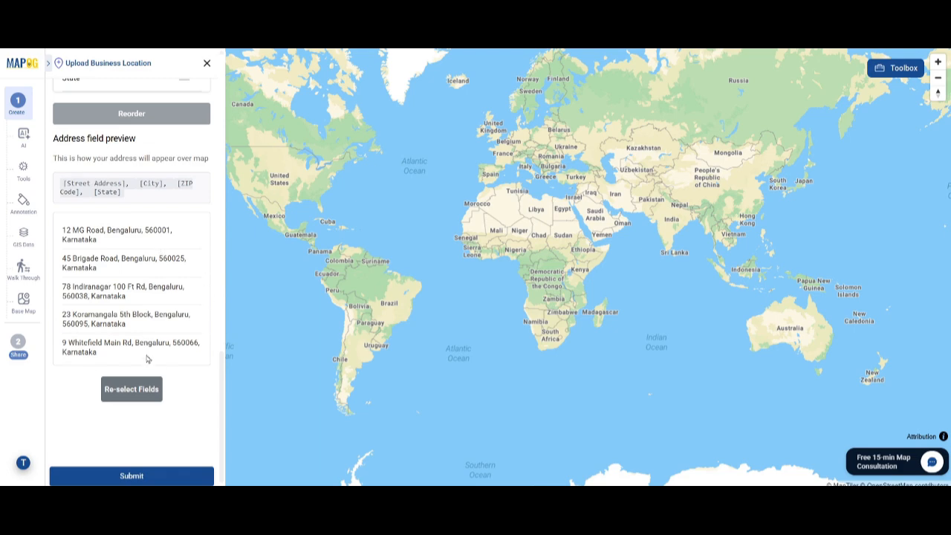
click(134, 479)
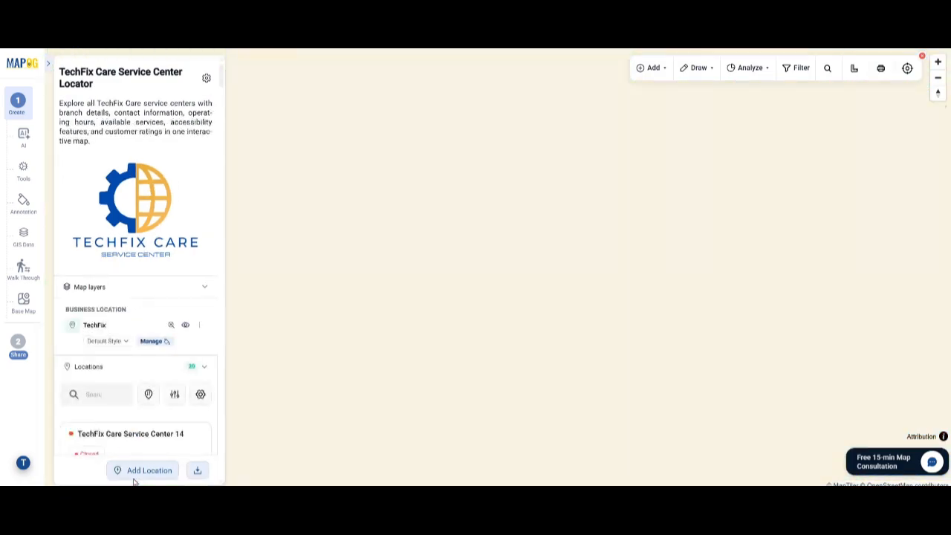
Step: Review the imported location list and the detail card of TechFix Care Service Center 14, and return to the list
scroll(107, 364, down, 5)
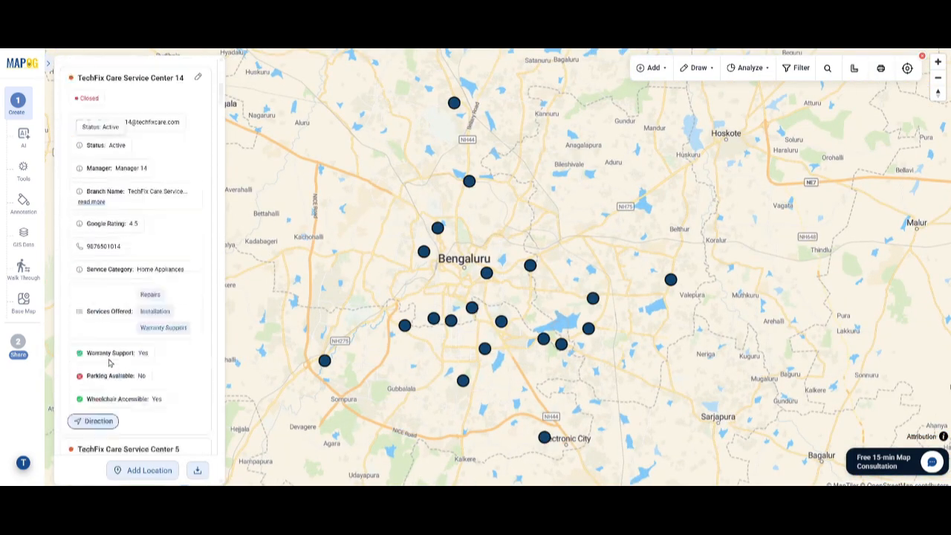
scroll(108, 362, down, 15)
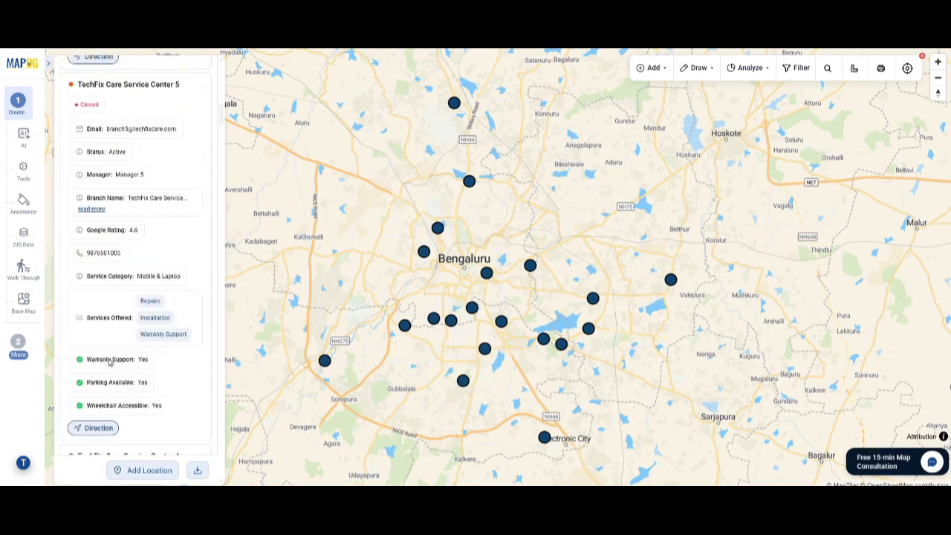
scroll(108, 362, up, 20)
click(141, 353)
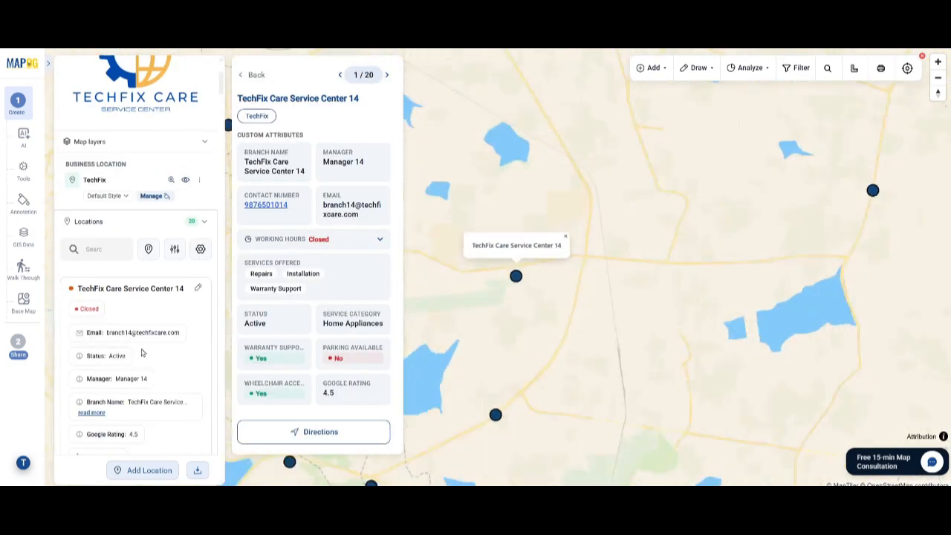
click(246, 75)
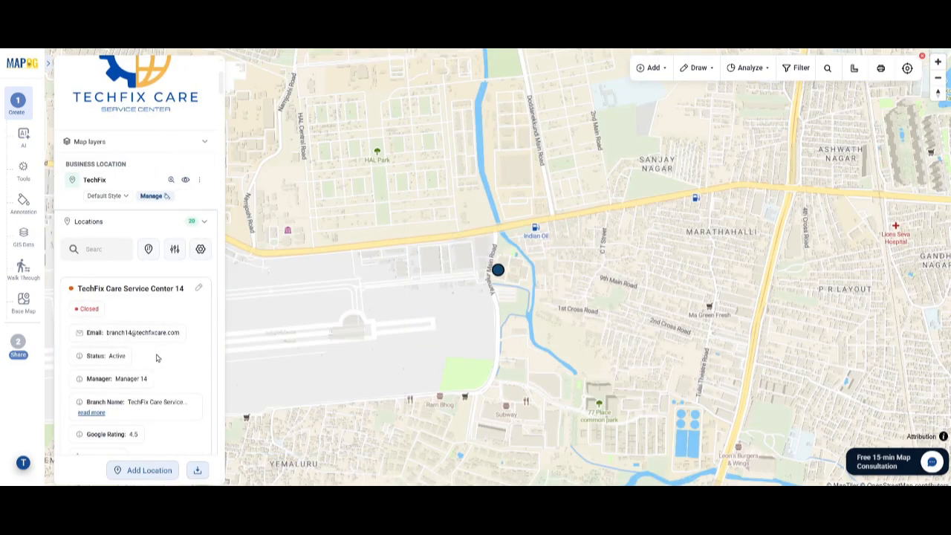
Step: Edit the details of TechFix Care Service Center 14 and upload the image technician-repairing-inside-of-mobile-phone-by-soldering-iron.jpg
scroll(156, 358, down, 1)
click(199, 219)
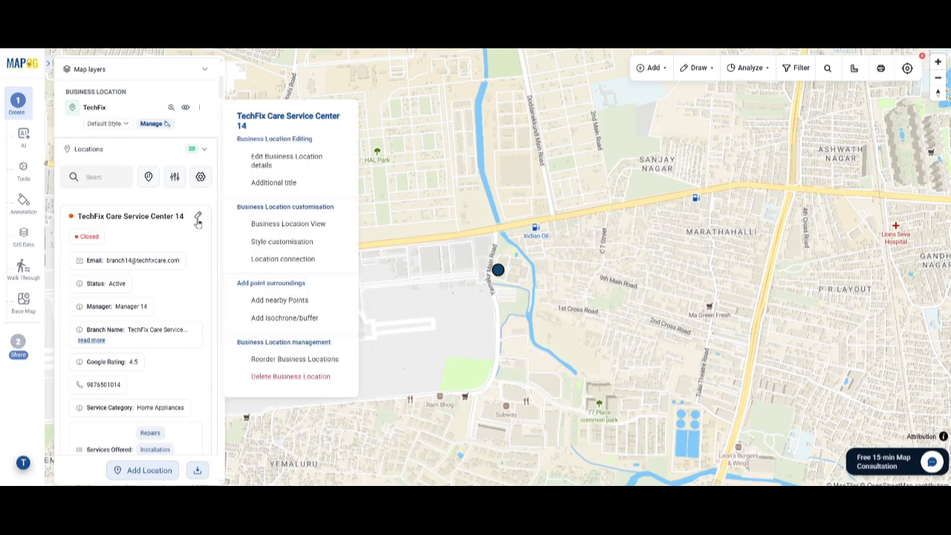
click(281, 159)
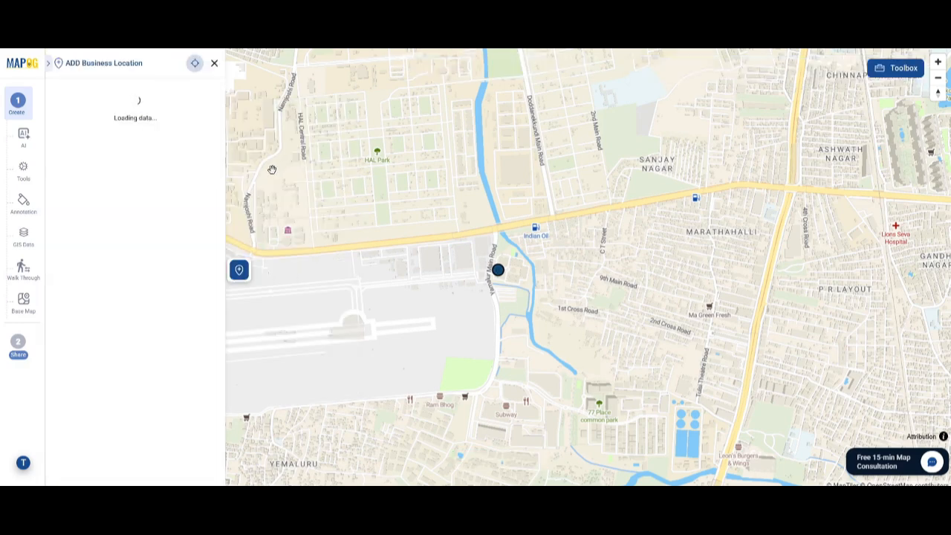
scroll(196, 219, down, 1)
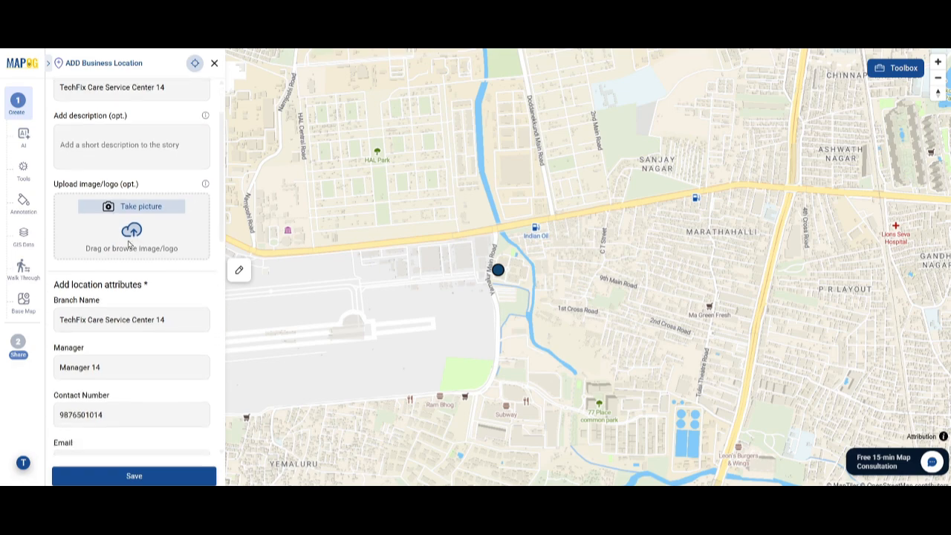
click(130, 243)
click(361, 286)
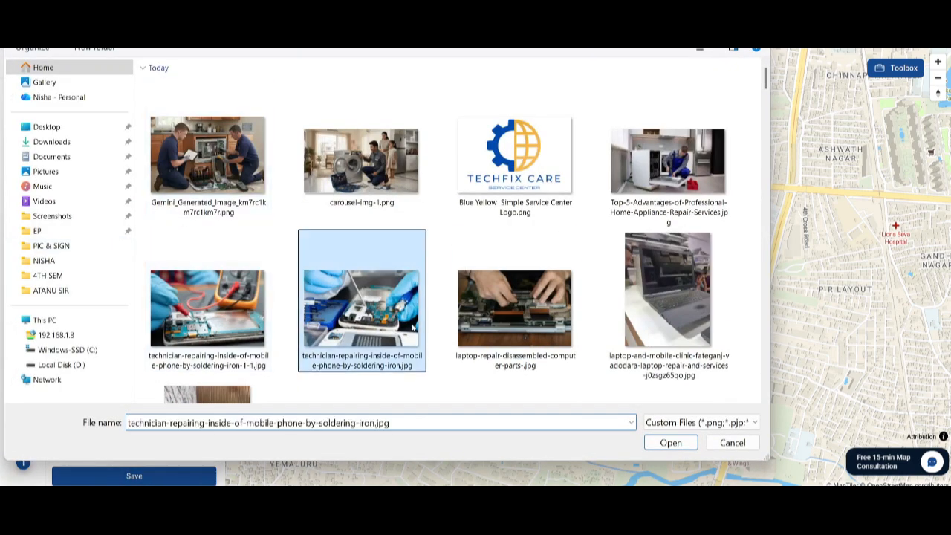
click(671, 443)
Step: Set the branch's Monday working hours to Open 24 Hours and save the location
scroll(190, 374, down, 5)
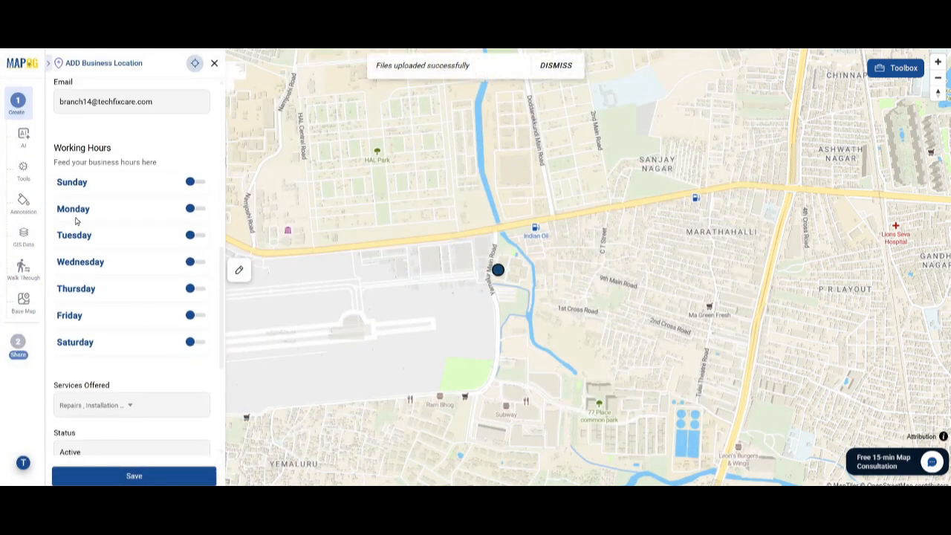
click(194, 209)
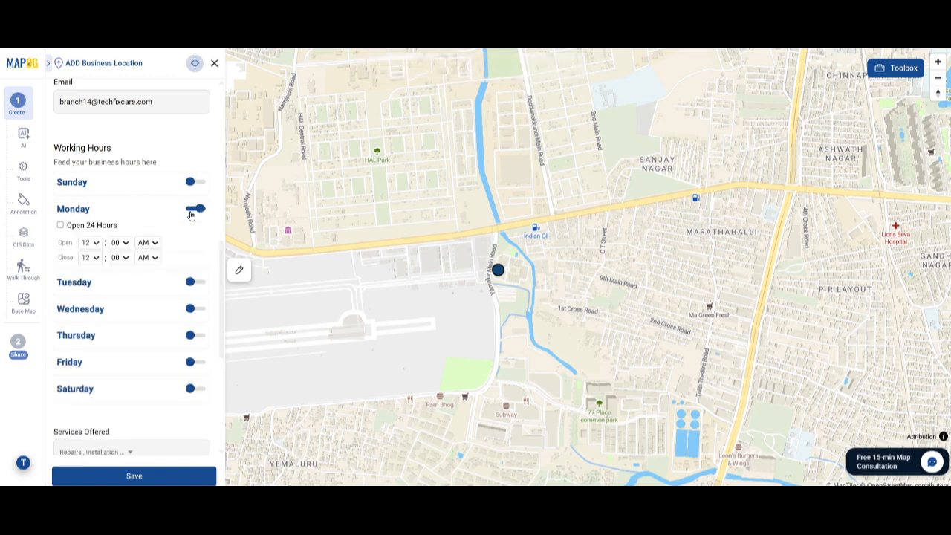
click(62, 225)
scroll(182, 255, up, 8)
click(132, 480)
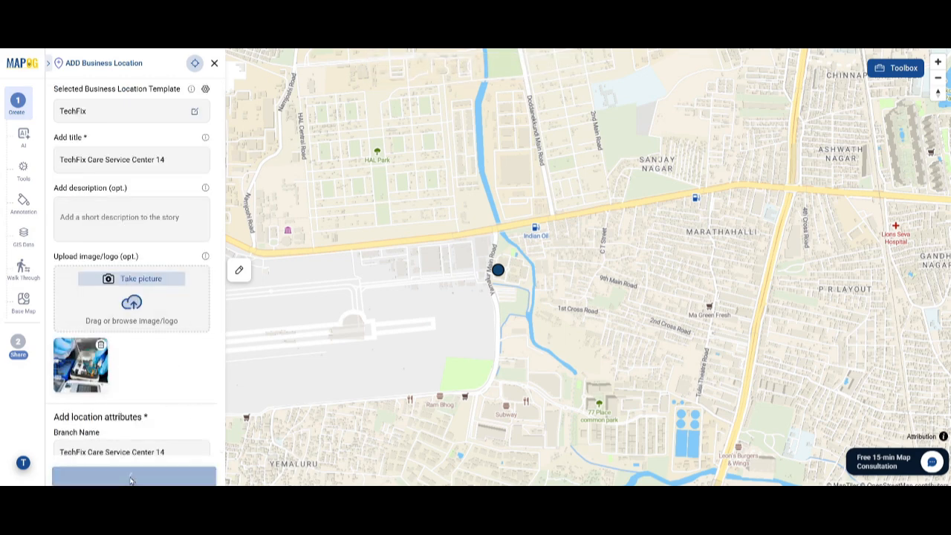
Step: Set up a category style for the TechFix layer based on the Service Category attribute
click(204, 328)
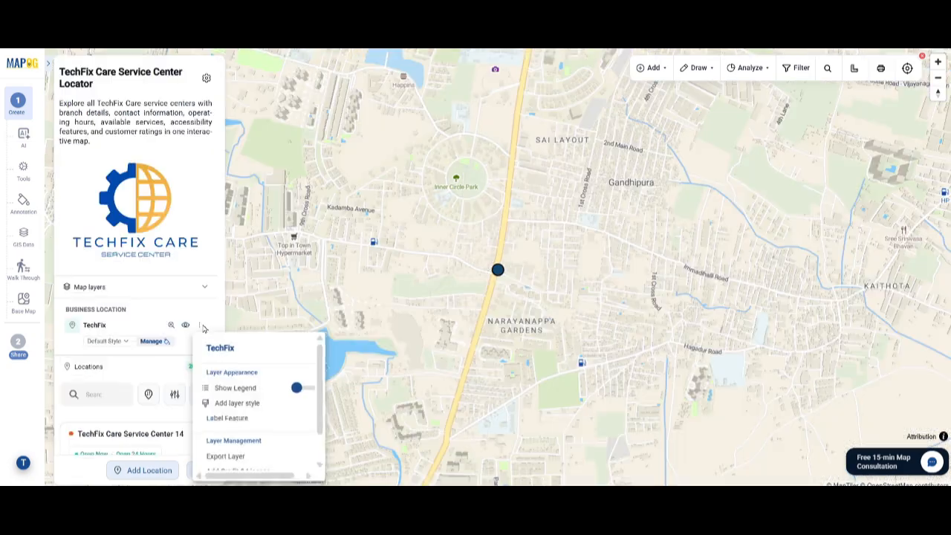
click(238, 405)
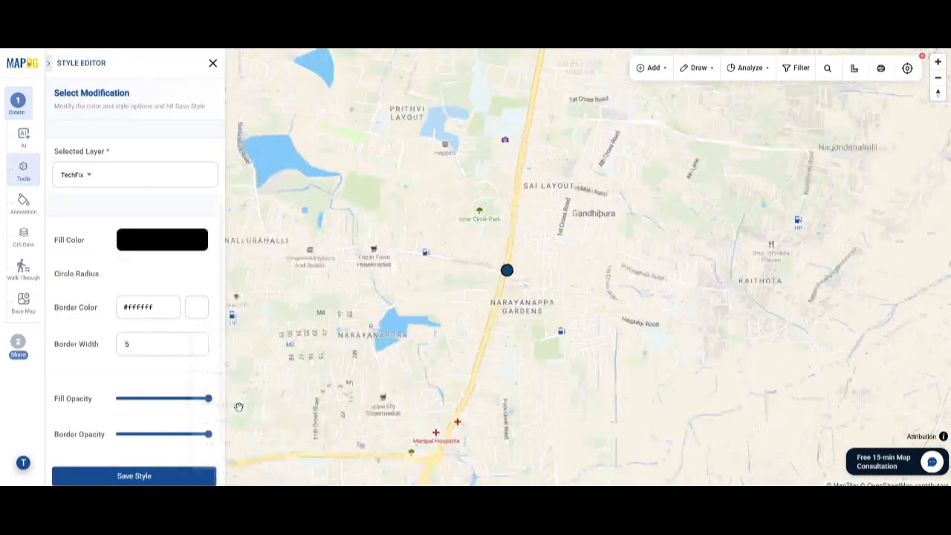
click(133, 140)
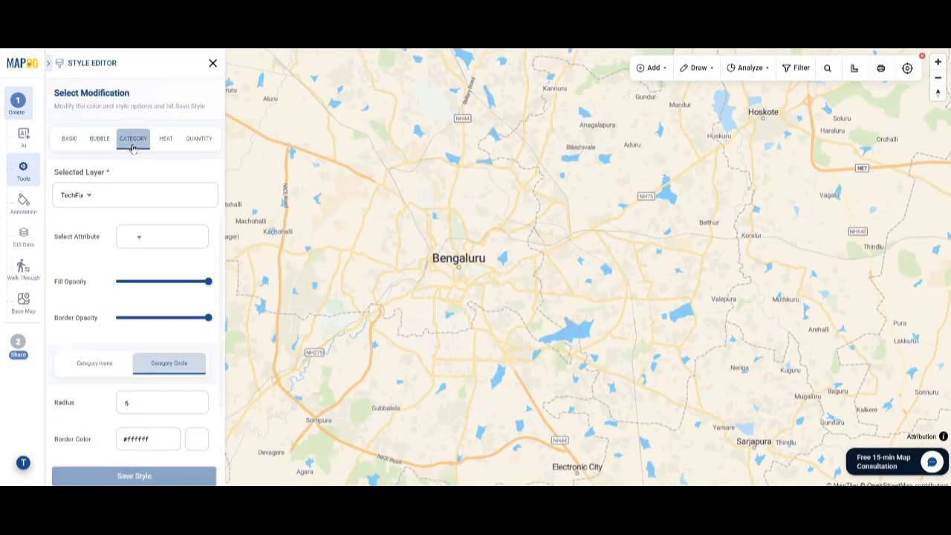
click(142, 238)
click(176, 405)
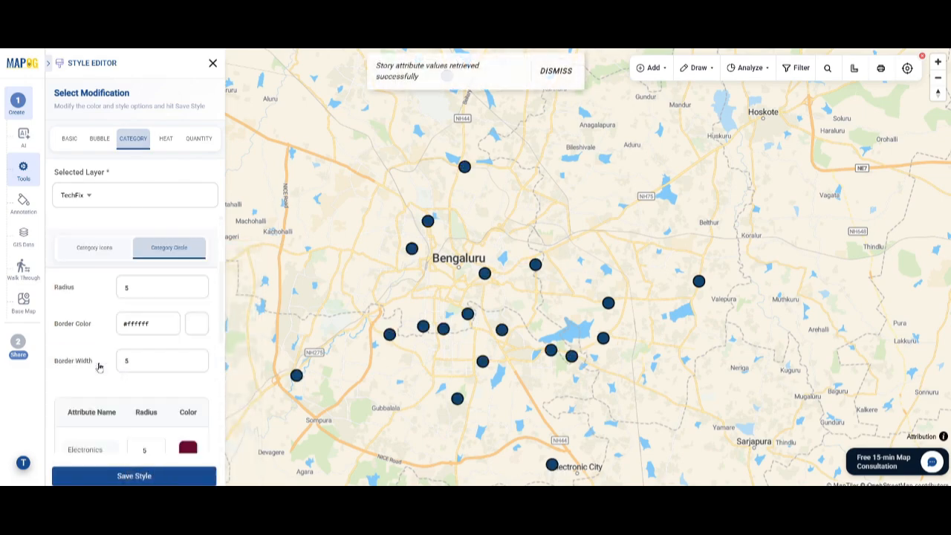
Step: Switch the category style to icons, choose the storefront icon for the categories and save the style
click(95, 363)
scroll(98, 327, down, 3)
click(187, 276)
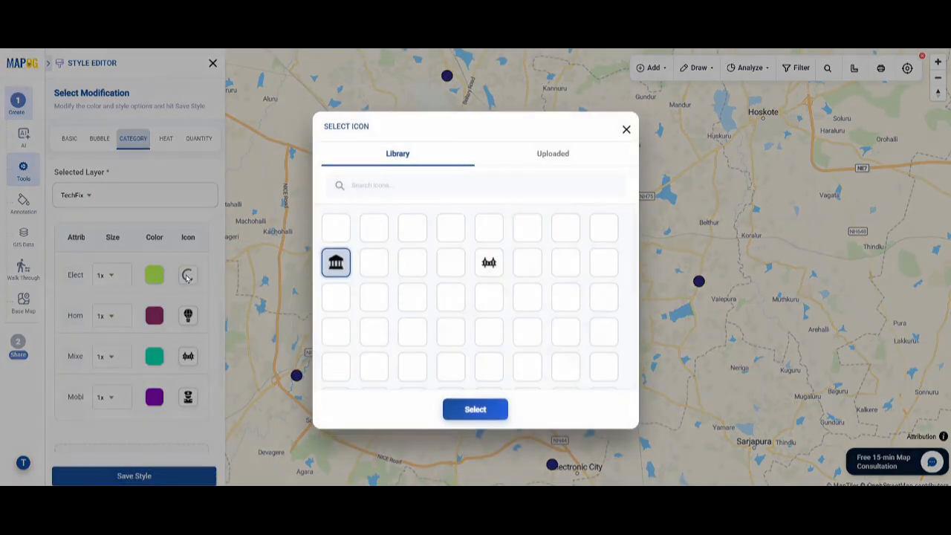
click(526, 295)
click(476, 408)
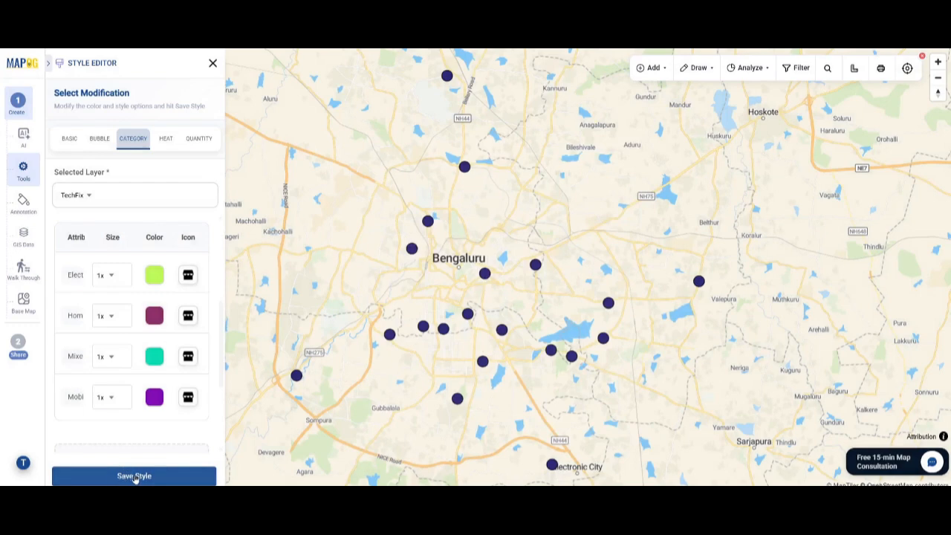
click(133, 477)
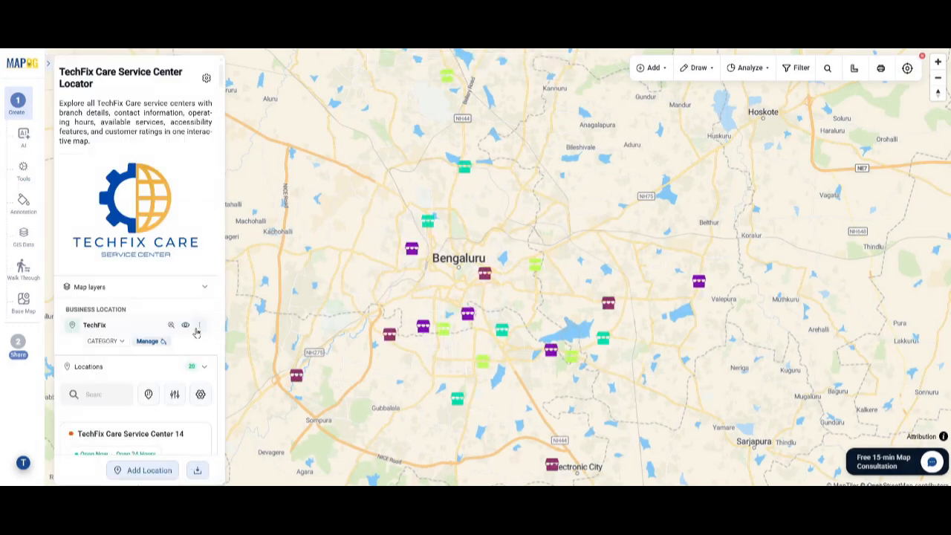
Step: Label the TechFix layer's features with Branch Name in Open Sans Bold at font size 8 and save the label
click(199, 325)
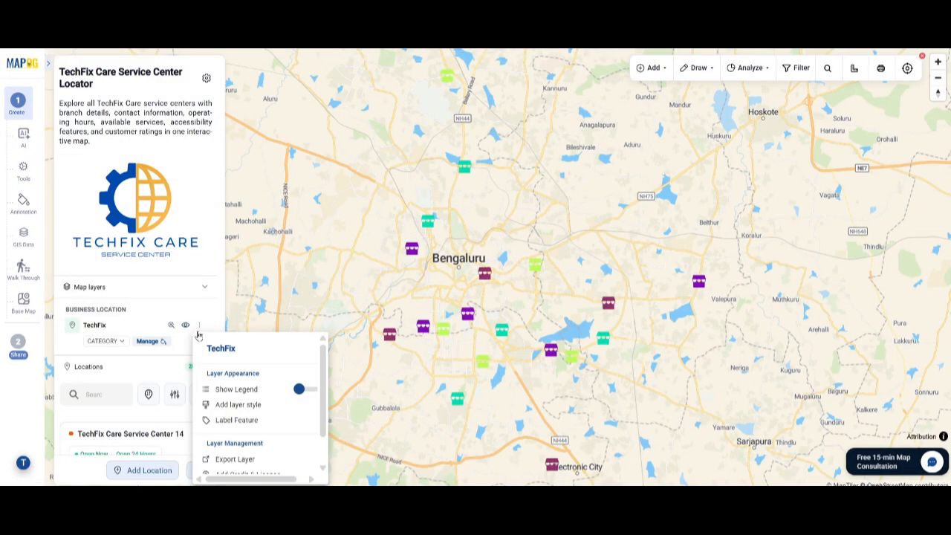
click(228, 420)
click(123, 230)
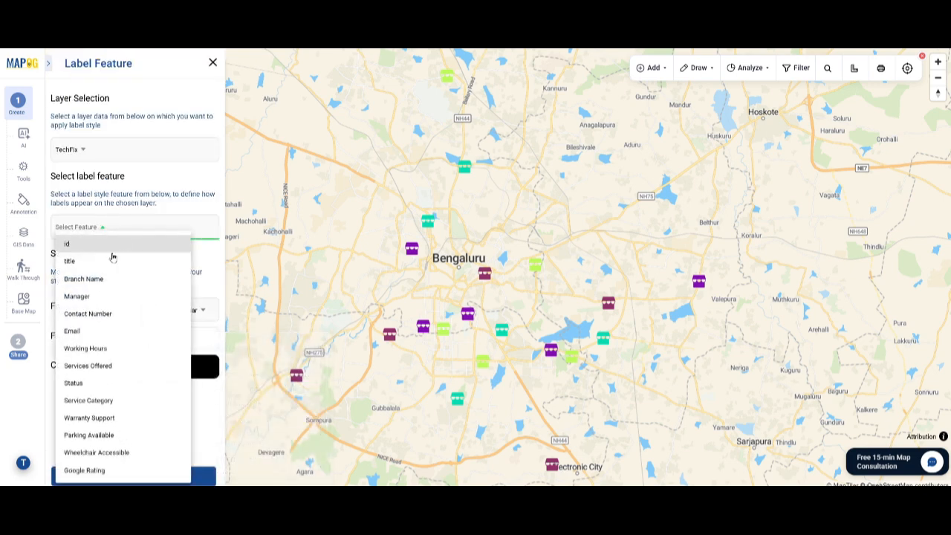
click(97, 286)
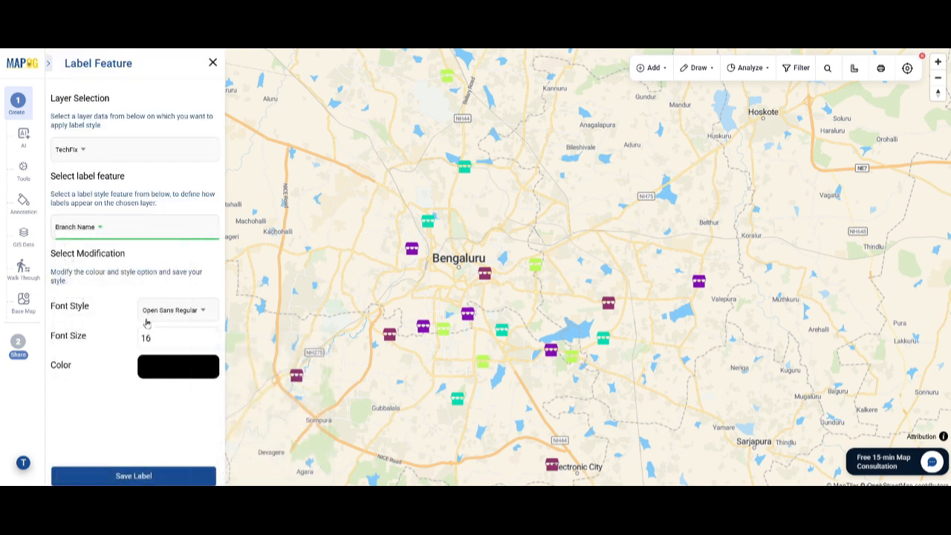
click(171, 312)
click(175, 344)
click(121, 475)
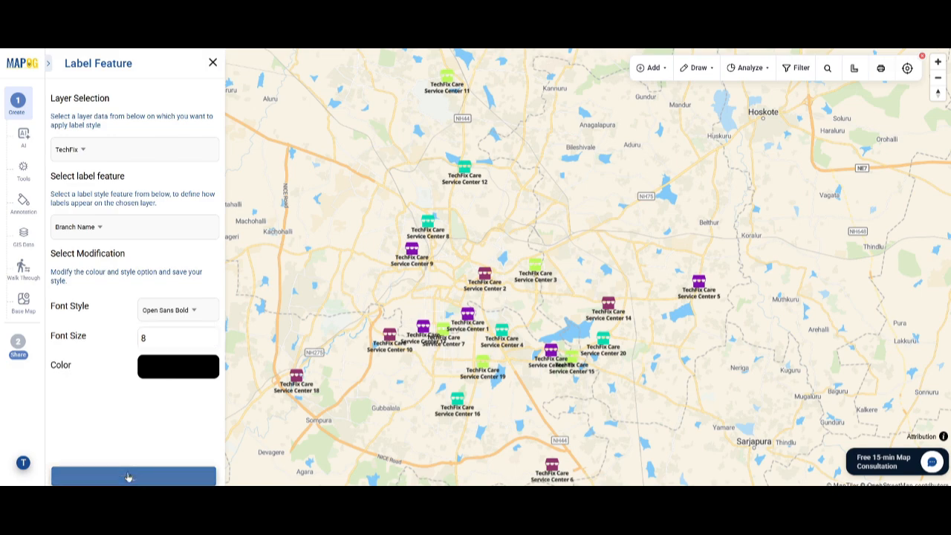
Step: Review the available location filter criteria and apply a filter with the TechFix layer selected
click(175, 394)
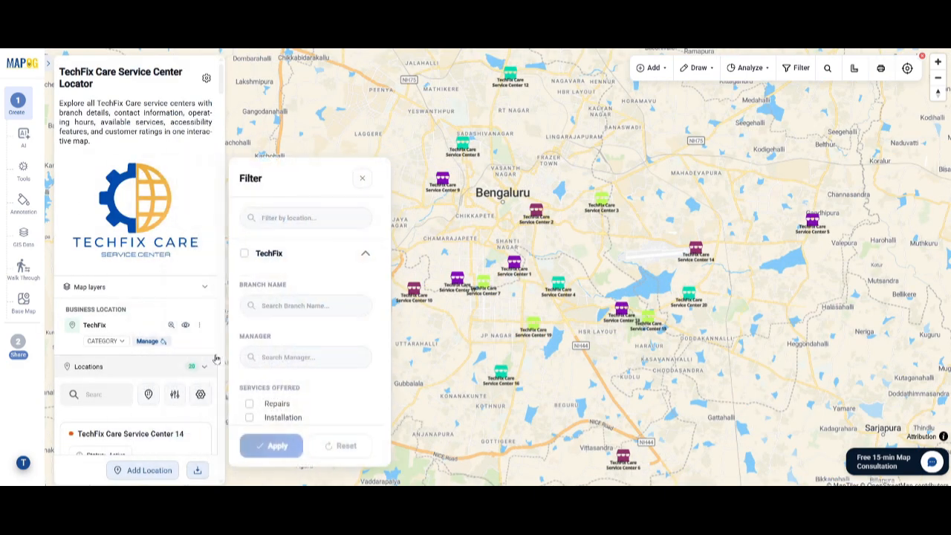
click(243, 256)
scroll(286, 329, down, 4)
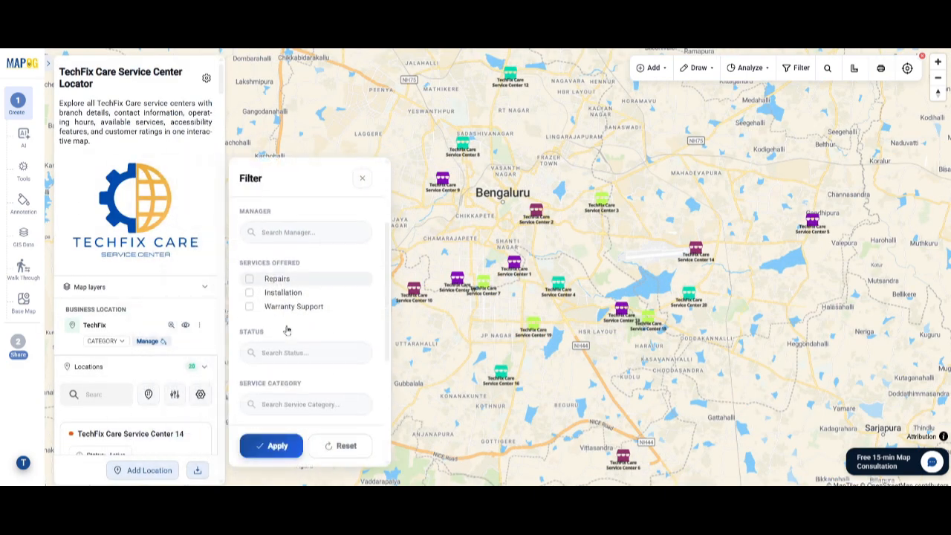
scroll(281, 331, down, 4)
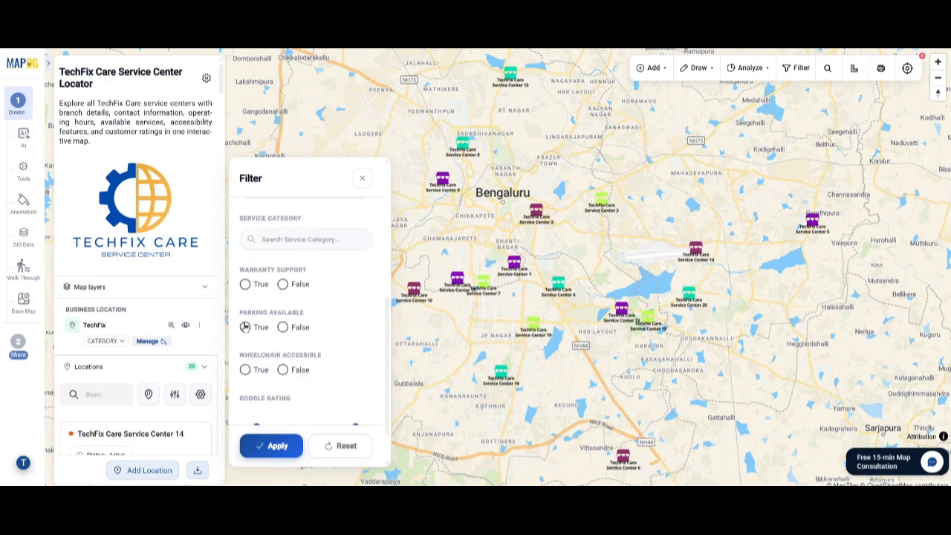
click(276, 445)
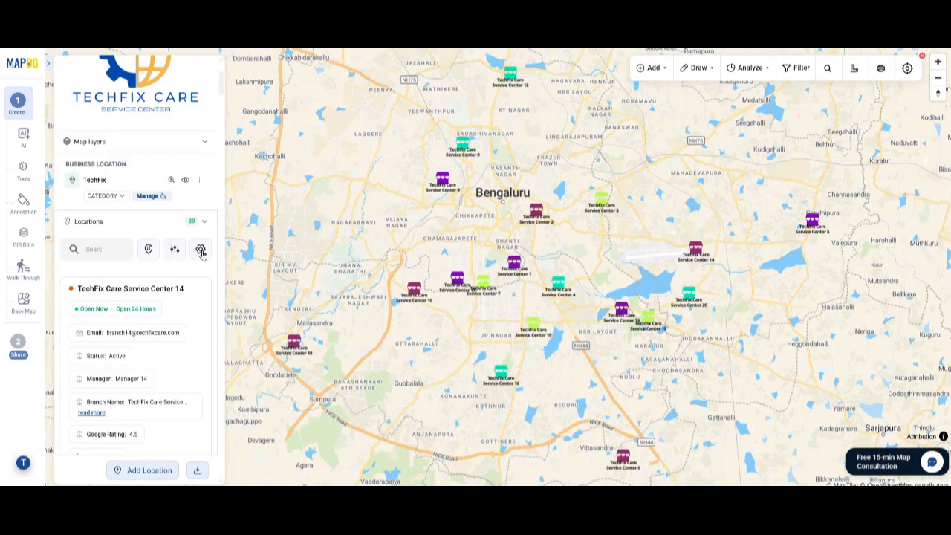
Step: Hide Email, Manager, Wheelchair Accessible and Working Hours from the location cards' display properties, keeping Warranty Support shown
click(200, 249)
scroll(138, 297, down, 3)
scroll(290, 314, down, 2)
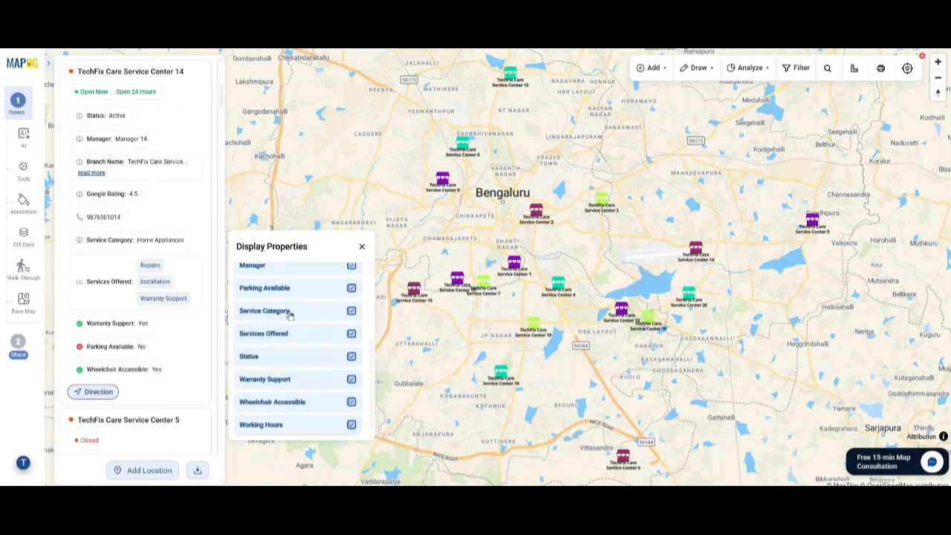
click(351, 381)
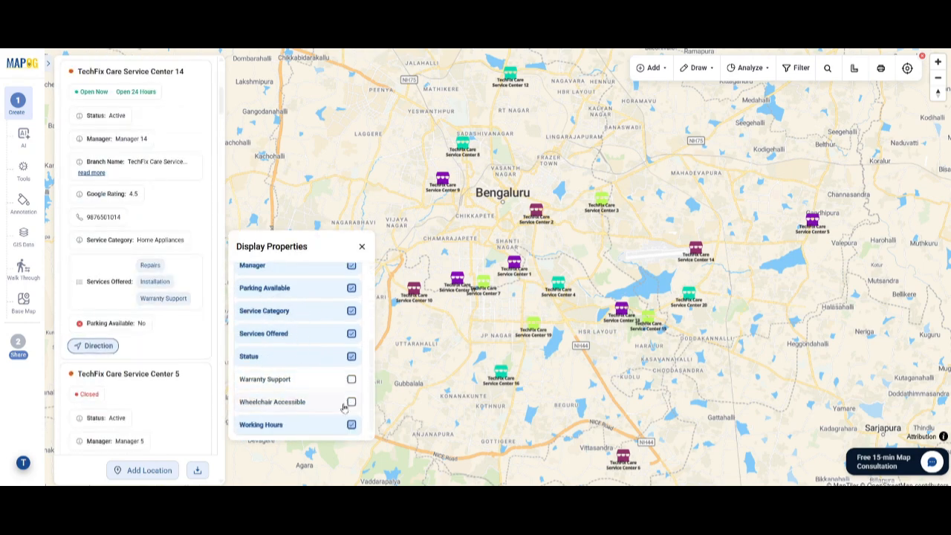
click(348, 405)
click(351, 426)
scroll(334, 335, up, 5)
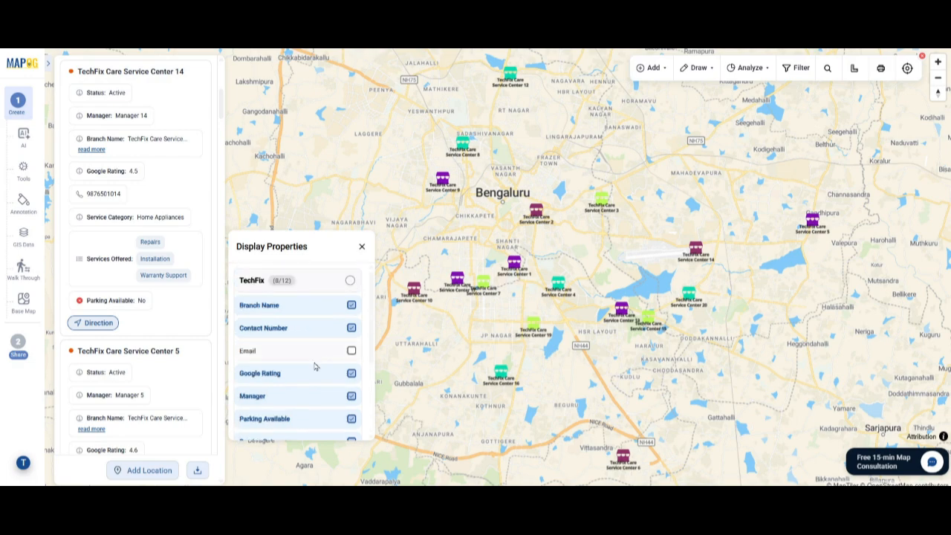
click(352, 402)
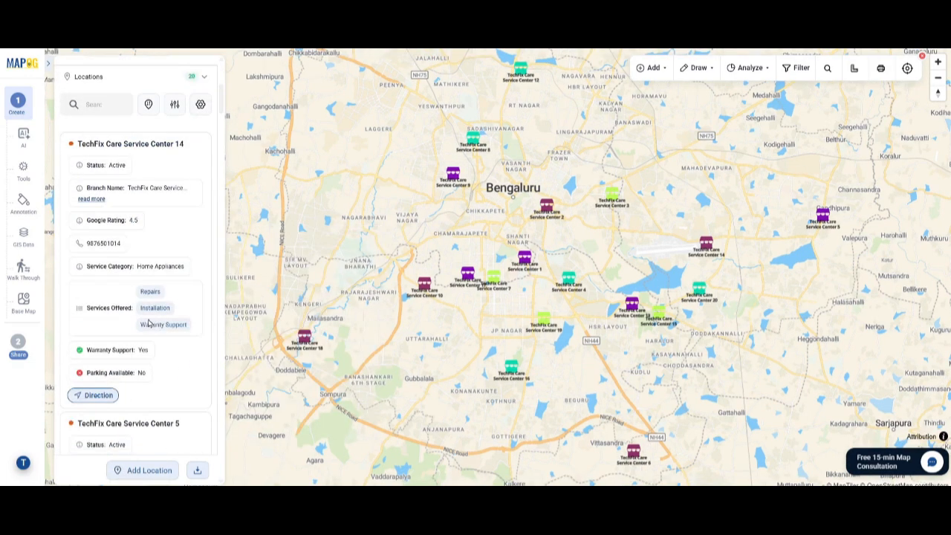
scroll(149, 324, down, 3)
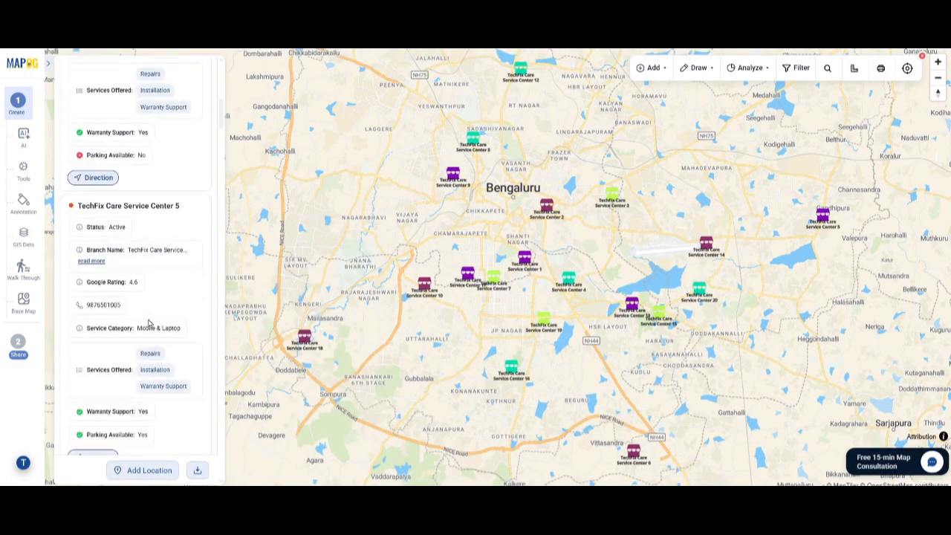
scroll(149, 323, up, 7)
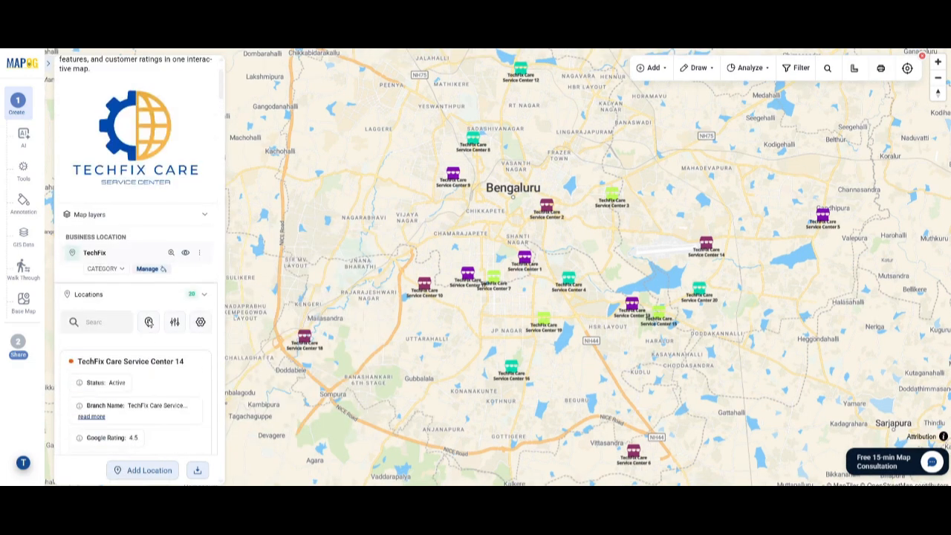
Step: Set the locator map's type to Public for publishing and copy its share link
click(18, 355)
click(181, 96)
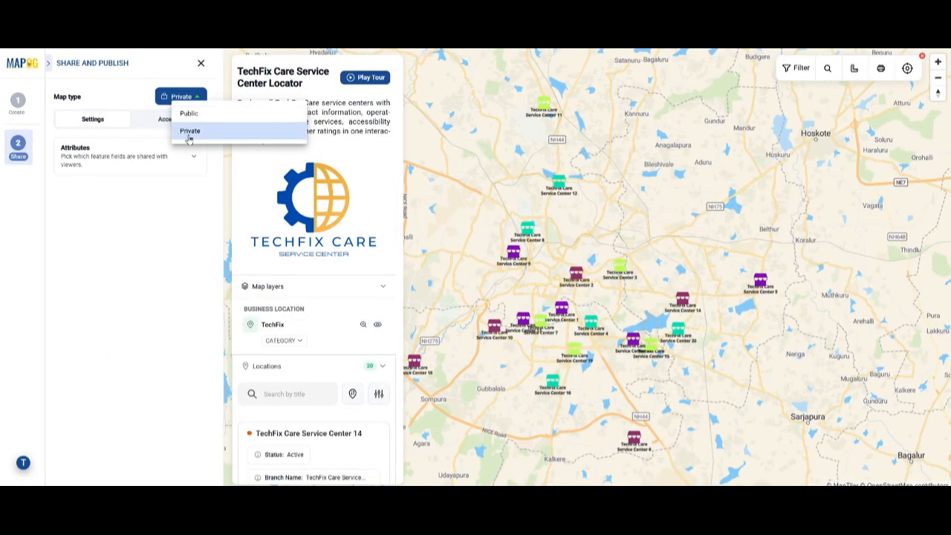
click(190, 114)
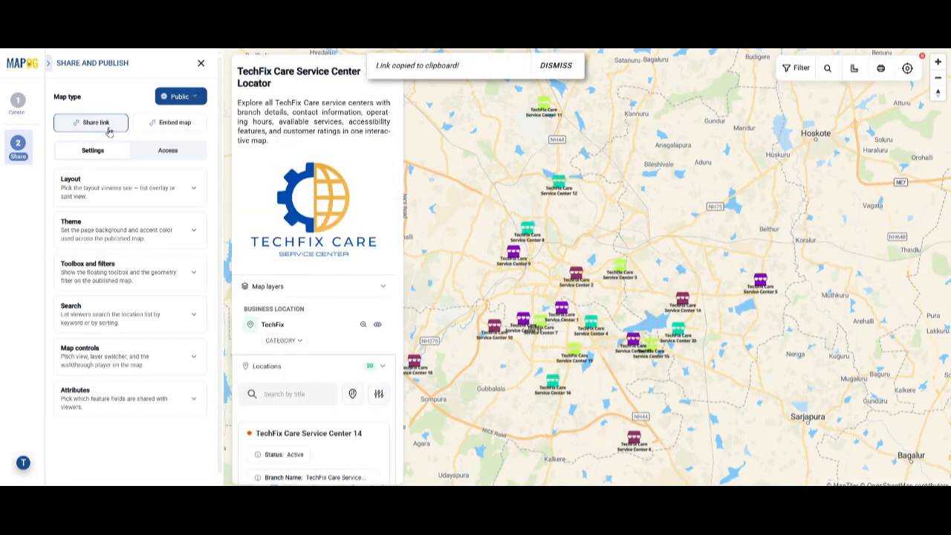
Step: Copy the map's iframe embed code and open the form for adding a user with access to the map
click(164, 129)
click(657, 291)
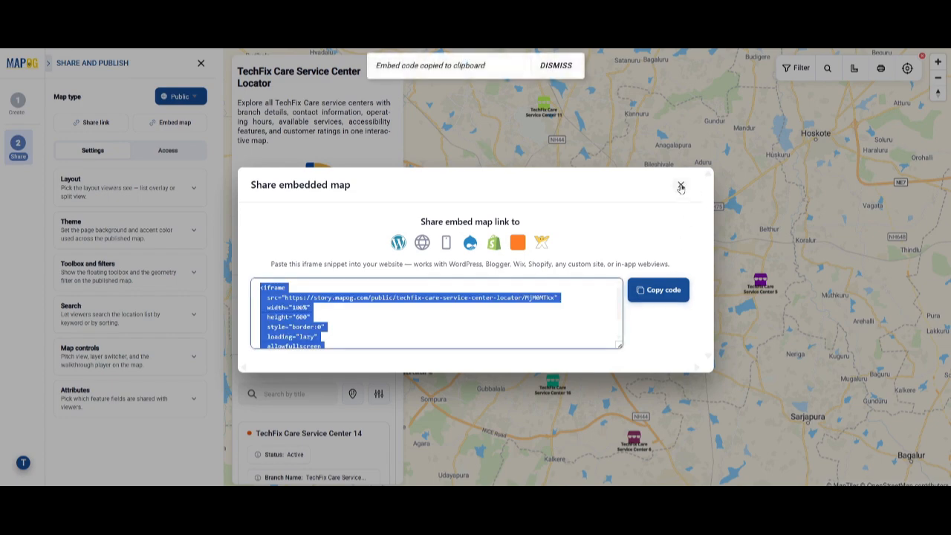
click(680, 185)
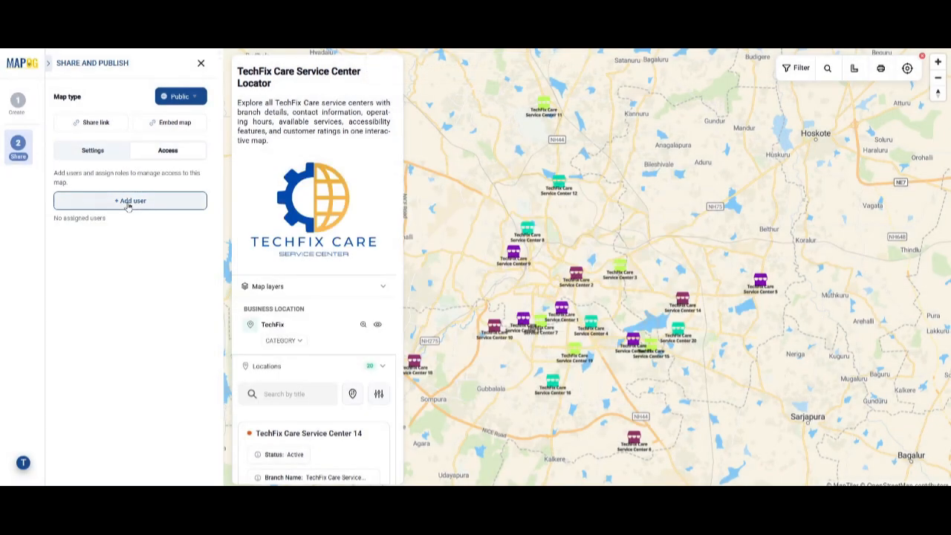
click(134, 202)
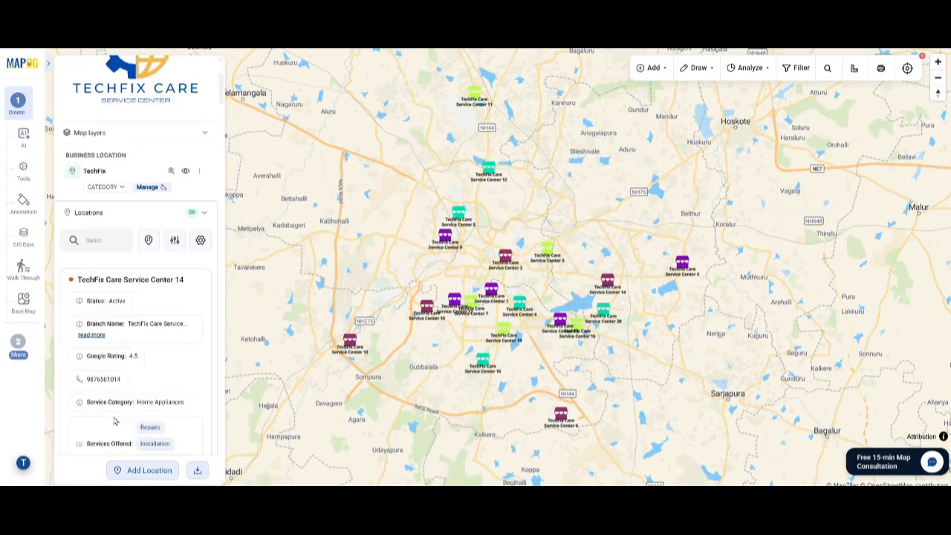
Step: Examine the details of TechFix Care Service Center 14, including its expanded working hours
scroll(134, 297, down, 3)
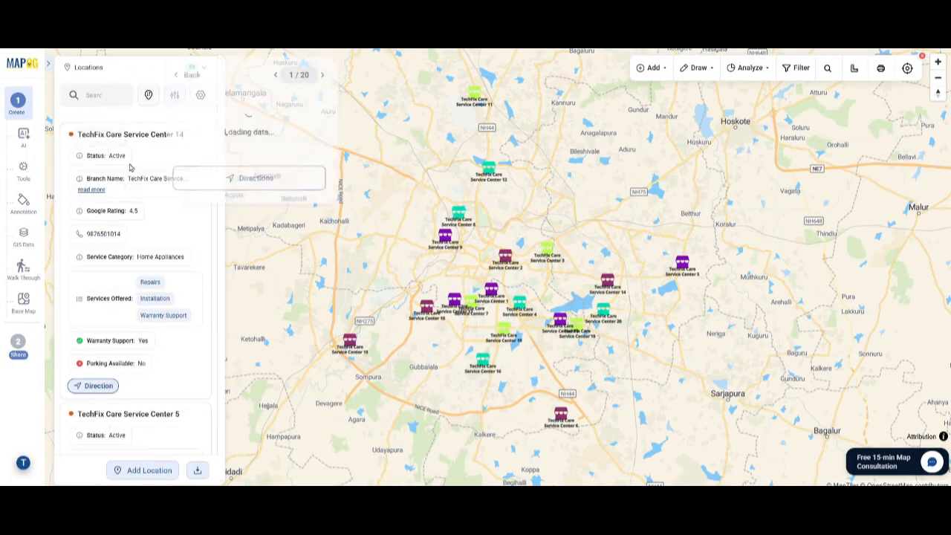
click(117, 131)
scroll(323, 159, down, 2)
click(378, 235)
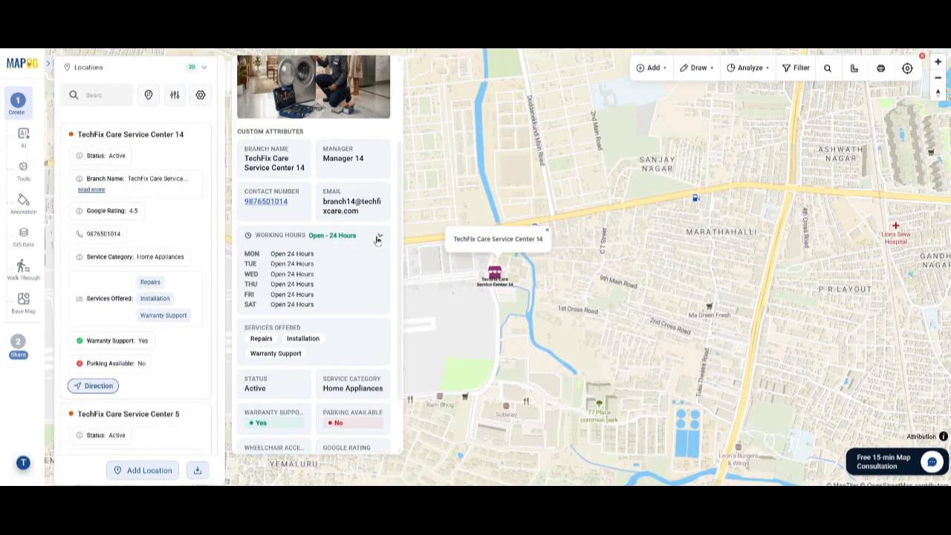
click(379, 237)
scroll(377, 298, up, 3)
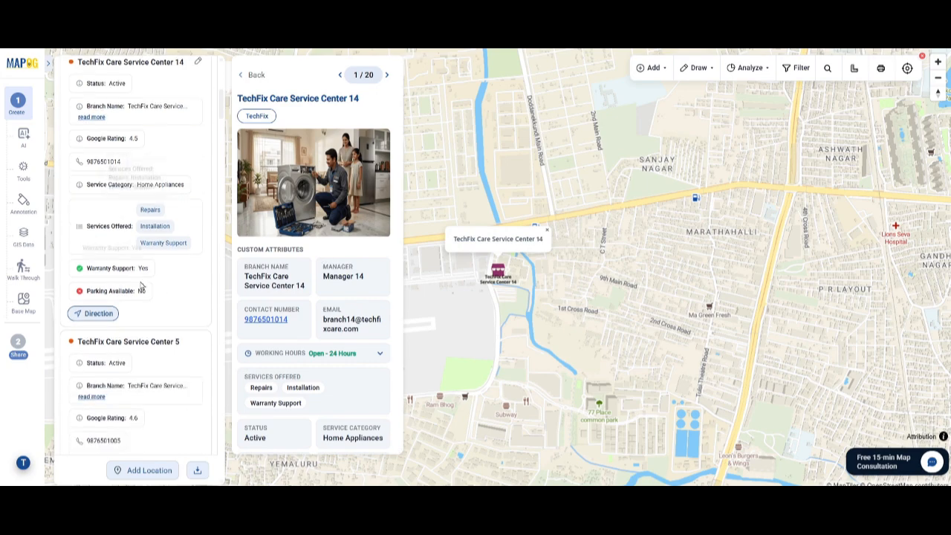
Step: Examine the details and map position of TechFix Care Service Center 5
scroll(153, 383, down, 3)
click(128, 268)
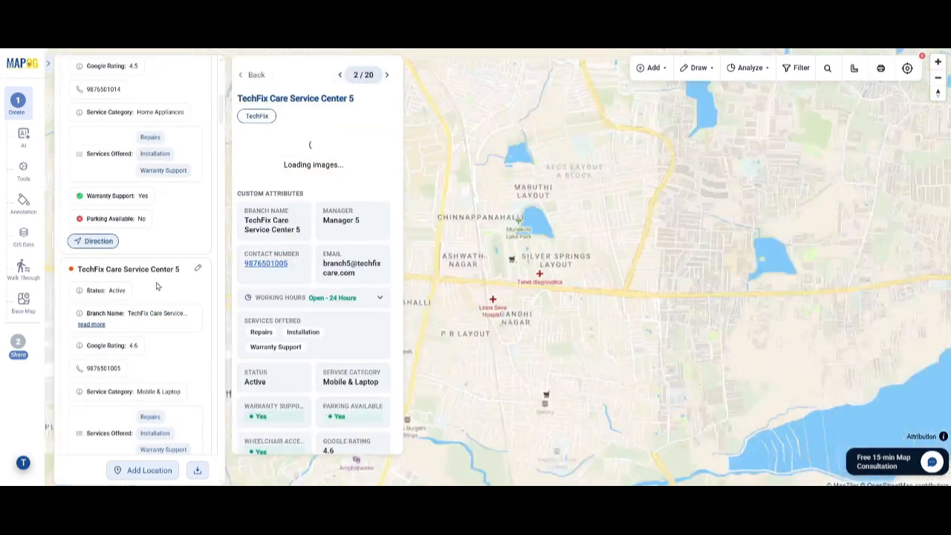
scroll(329, 301, down, 2)
scroll(333, 309, up, 2)
scroll(114, 391, down, 3)
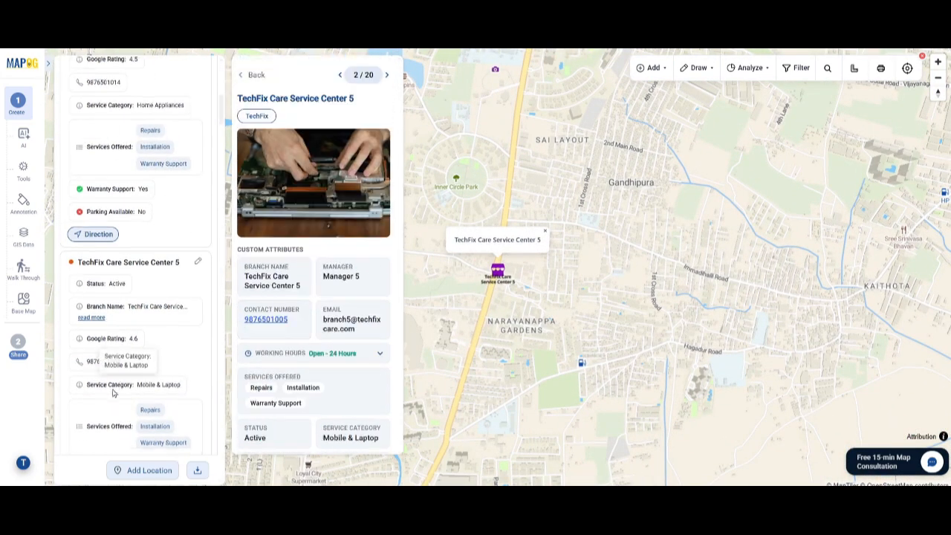
Step: Examine the image and custom attributes of TechFix Care Service Center 4
click(158, 332)
scroll(316, 330, down, 2)
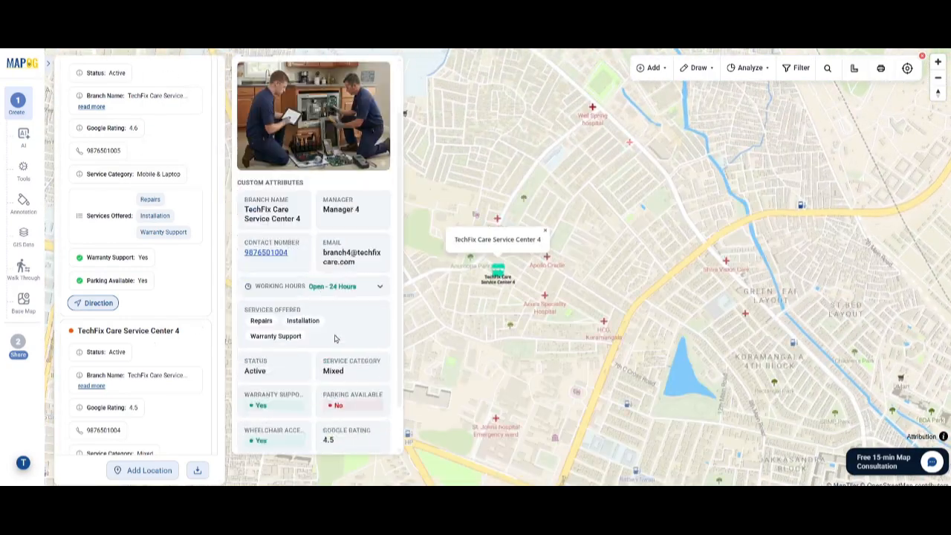
scroll(339, 335, up, 2)
scroll(339, 365, down, 2)
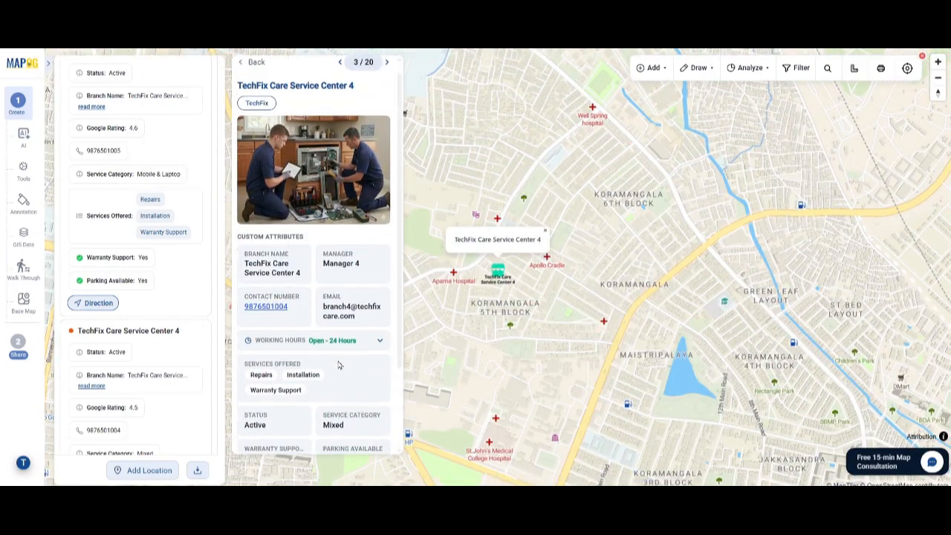
scroll(178, 245, down, 5)
Step: Open the data processing tools for the Mapping Crime Hotspots map
click(179, 307)
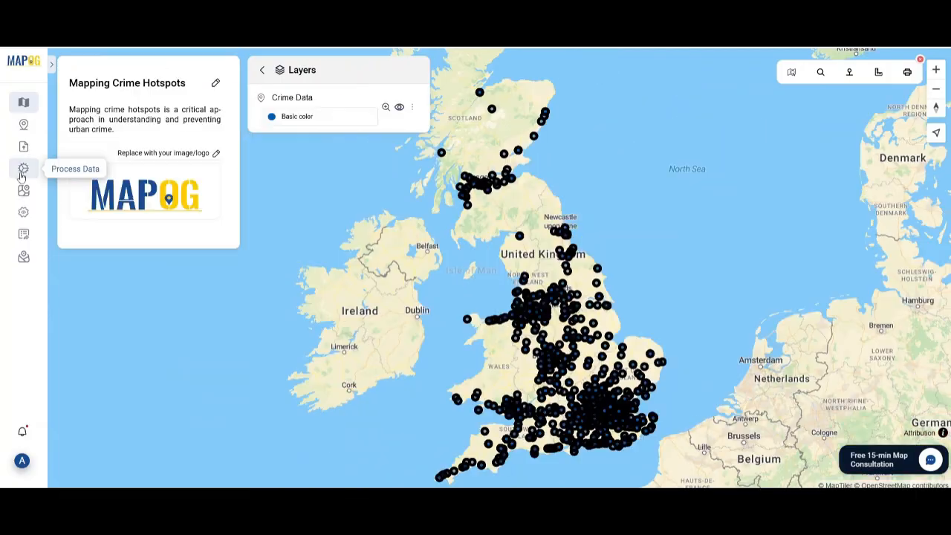
click(23, 169)
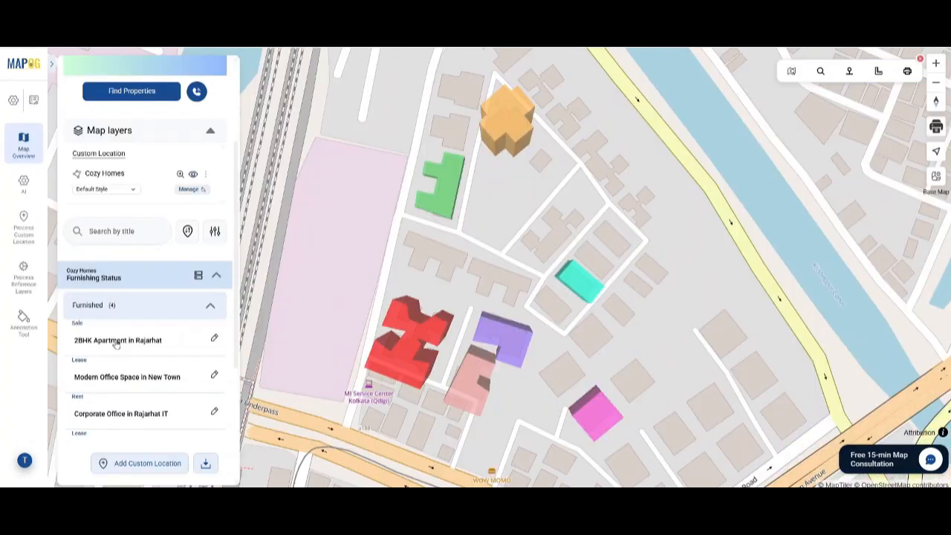
Step: View the details of 2BHK Apartment in Rajarhat and Modern Office Space in New Town on the Cozy Homes map
click(117, 339)
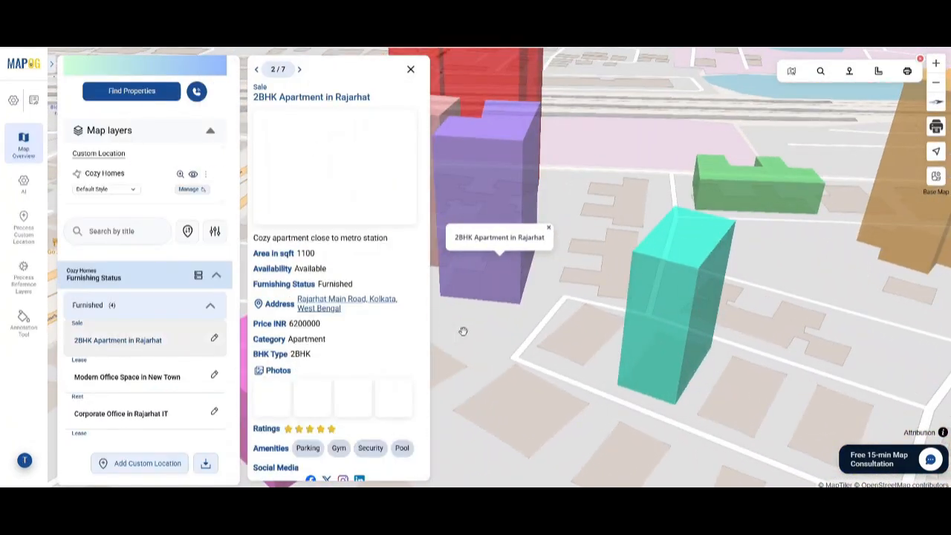
click(104, 377)
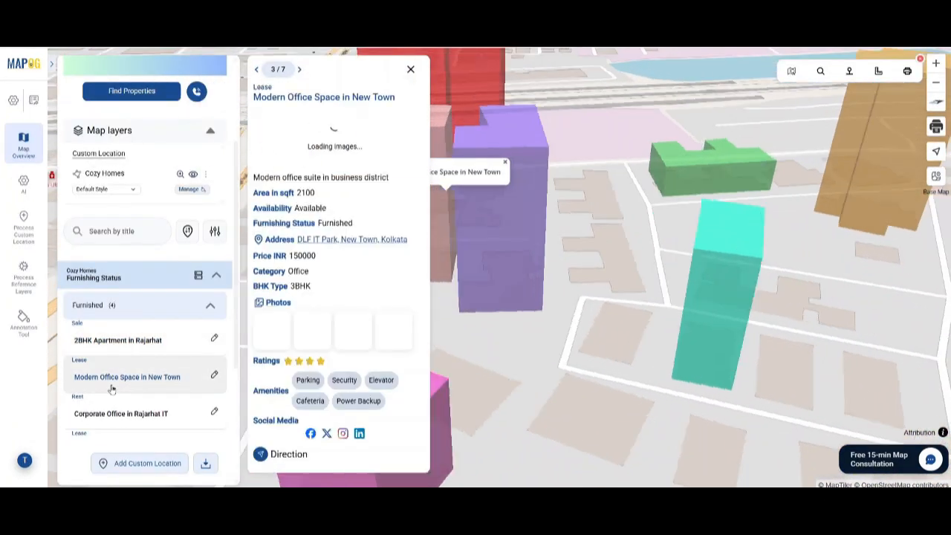